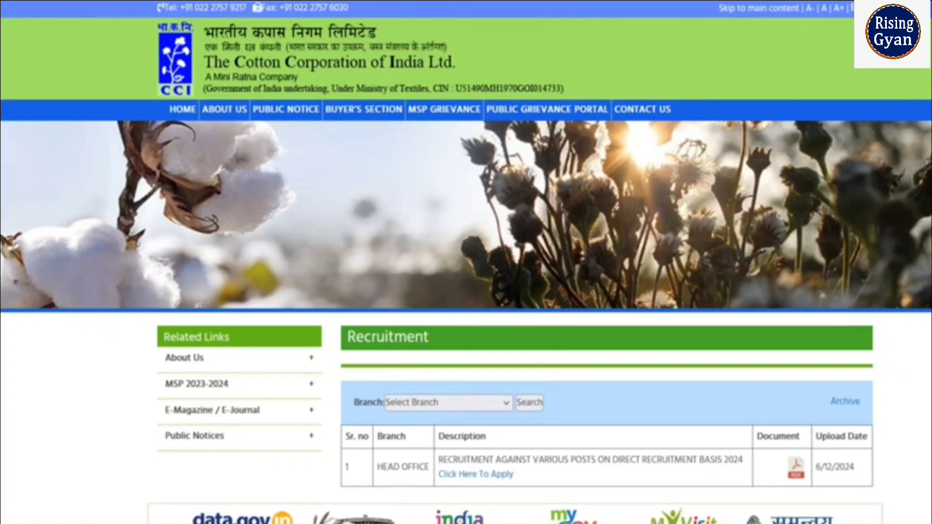
- Read the eligibility rules in the advertisement PDF, briefly highlighting part of the notice description
scroll(714, 327, down, 3)
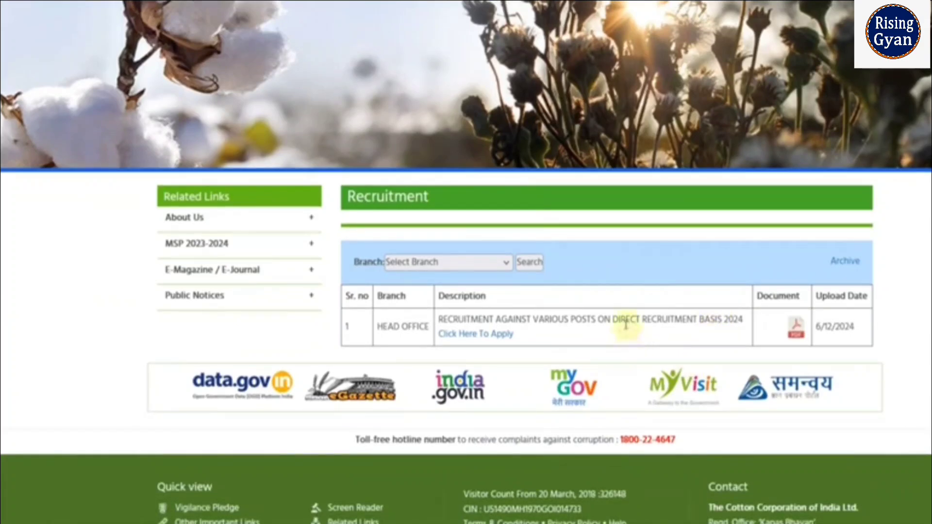
drag(626, 324, 688, 324)
click(699, 335)
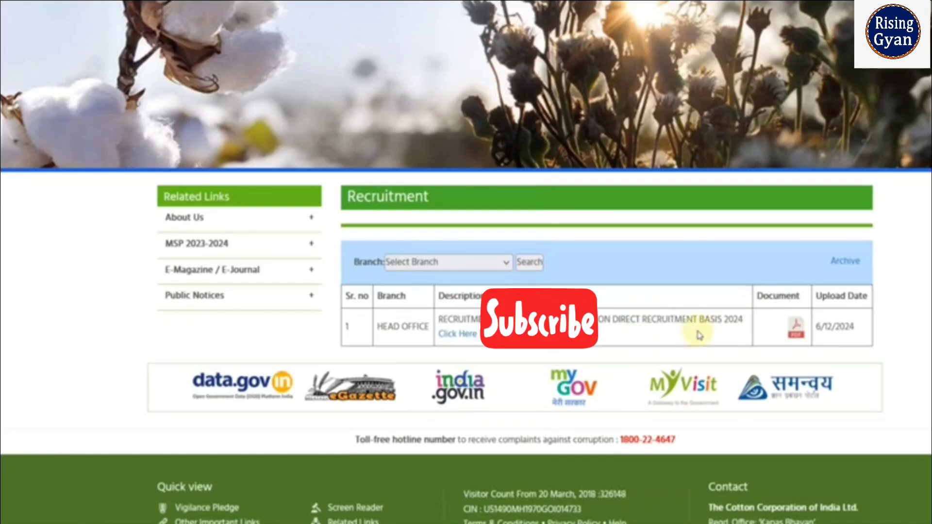
scroll(699, 335, up, 3)
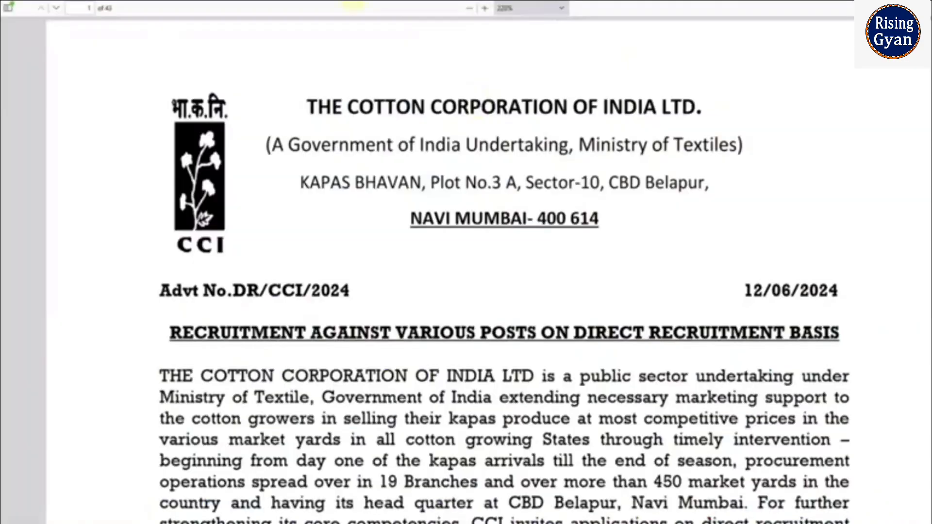
- Scroll down to the Important Dates table (12/06/2024 to 02/07/2024) and back to the top
scroll(628, 306, down, 8)
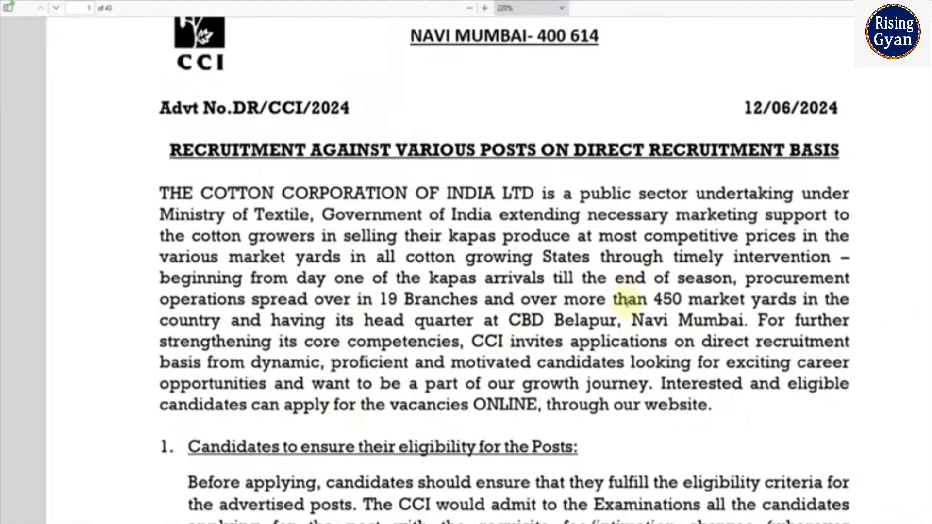
scroll(628, 306, down, 10)
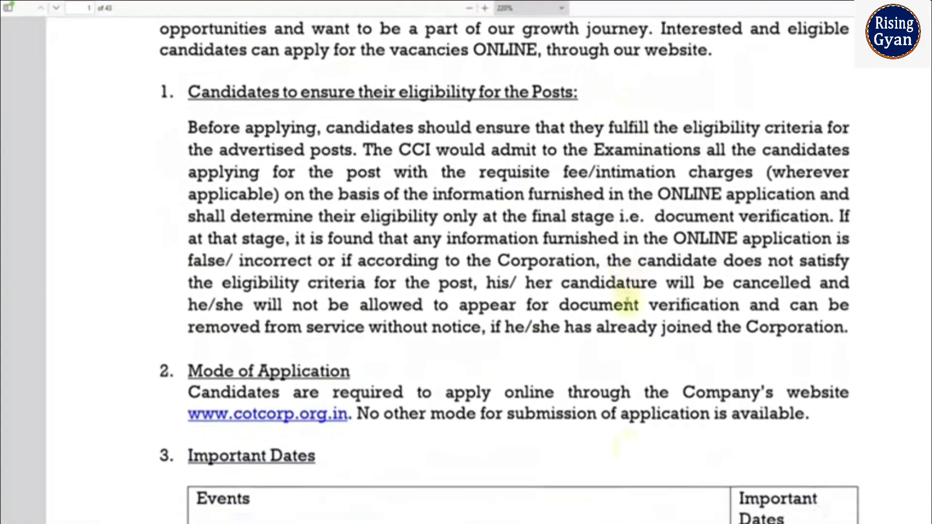
scroll(628, 306, down, 1)
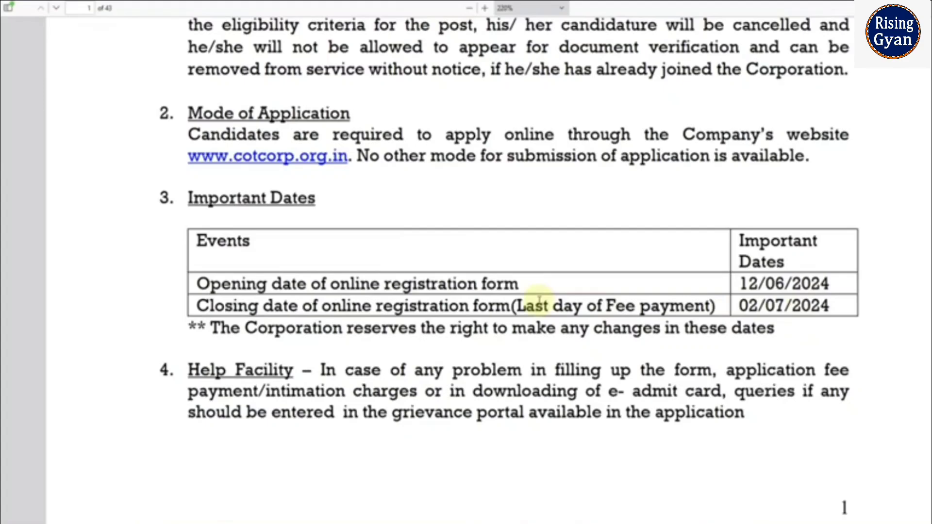
scroll(540, 300, up, 8)
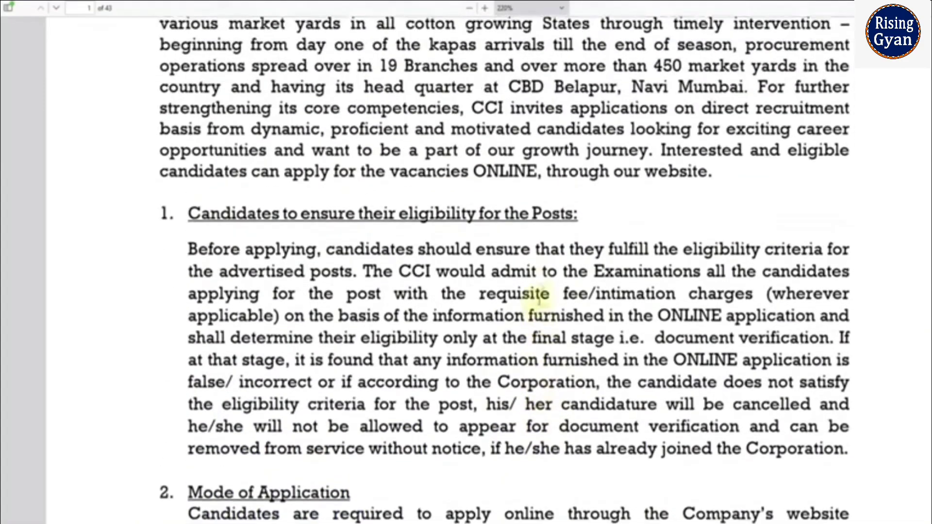
scroll(540, 300, up, 4)
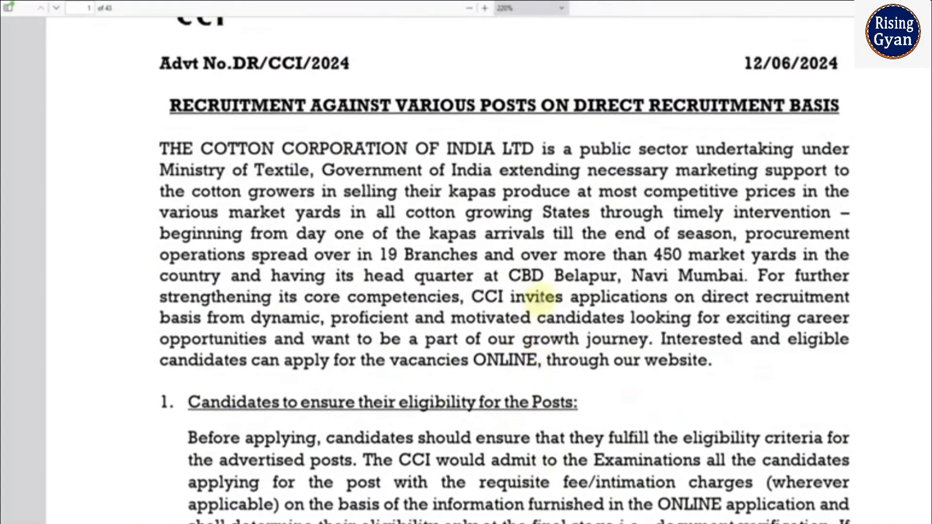
scroll(537, 297, up, 5)
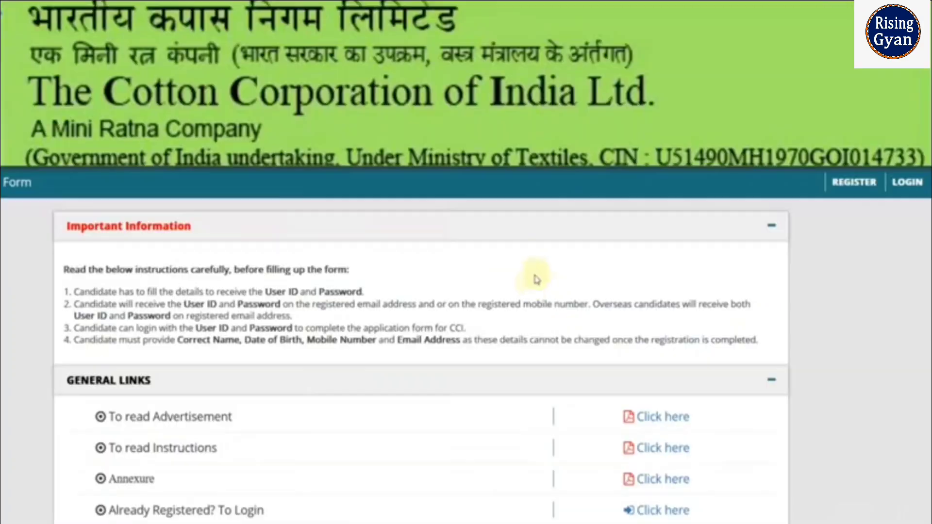
- Open the candidate REGISTER page and expand the Post Name dropdown
scroll(522, 277, down, 3)
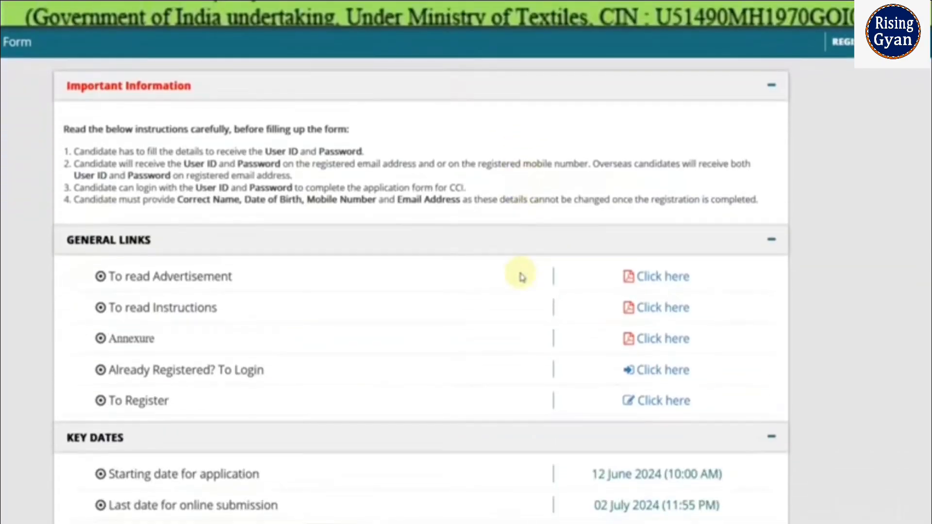
scroll(522, 277, down, 2)
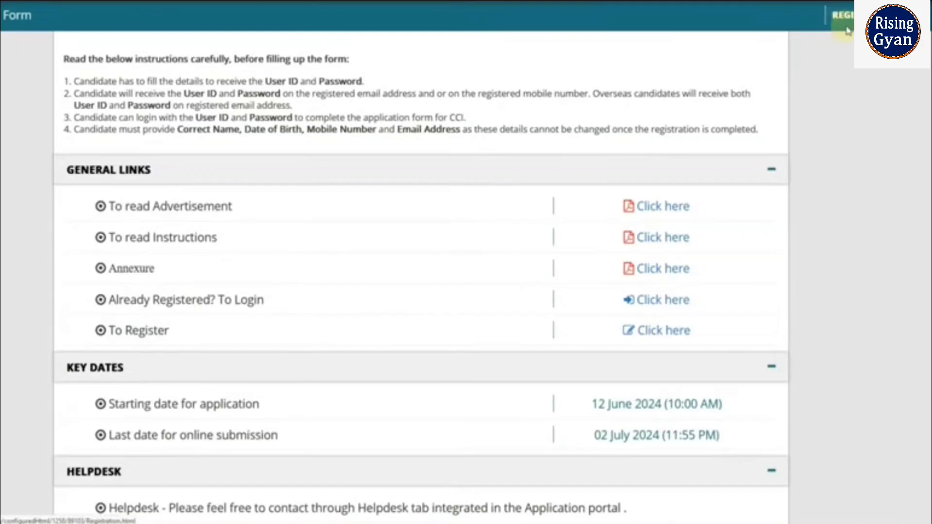
click(847, 24)
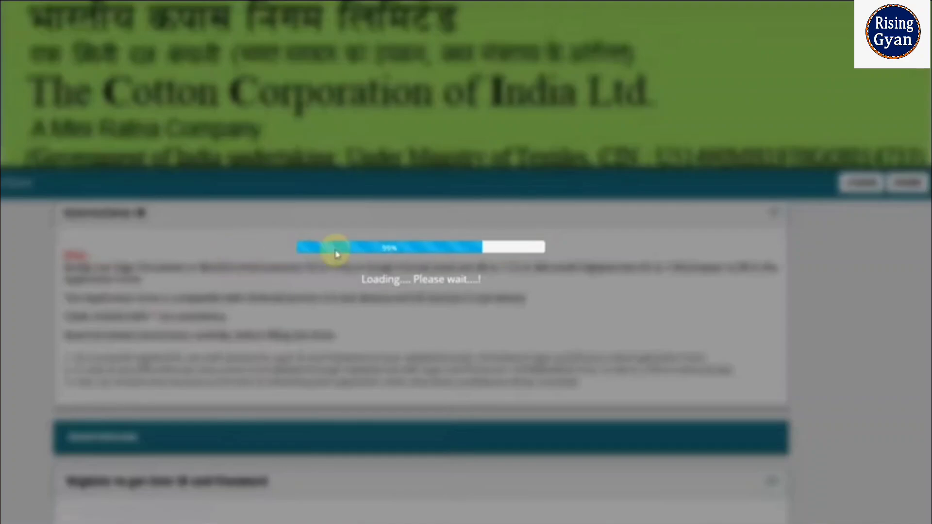
scroll(505, 272, down, 7)
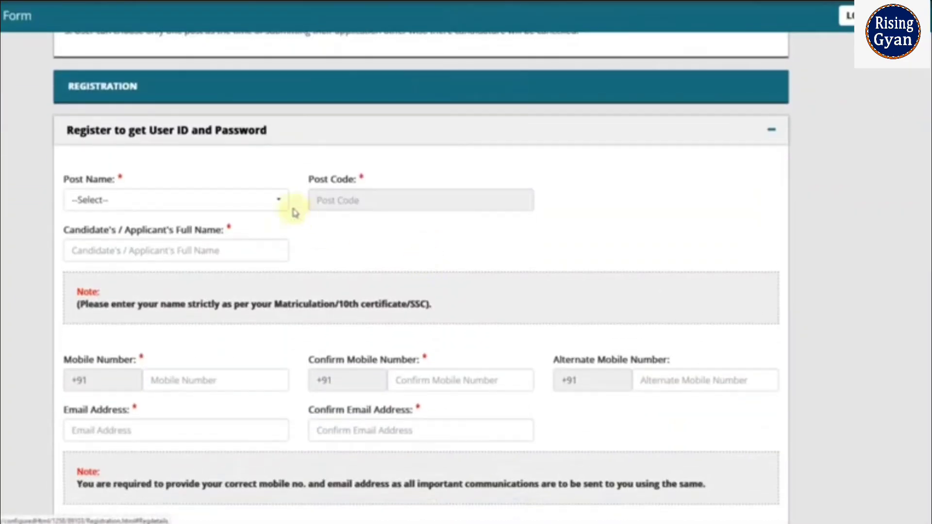
click(252, 199)
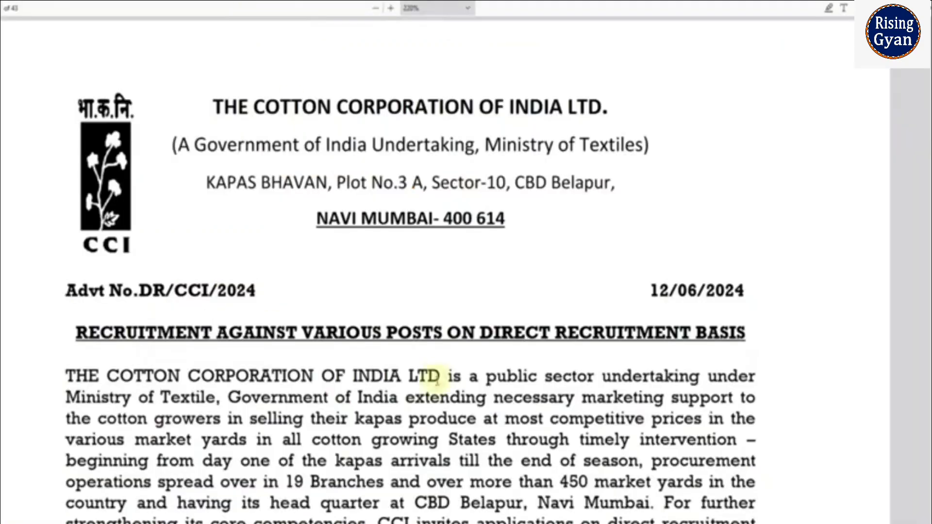
- Scroll through the Details of Posts table for post codes 101–108 and back up
scroll(437, 381, down, 20)
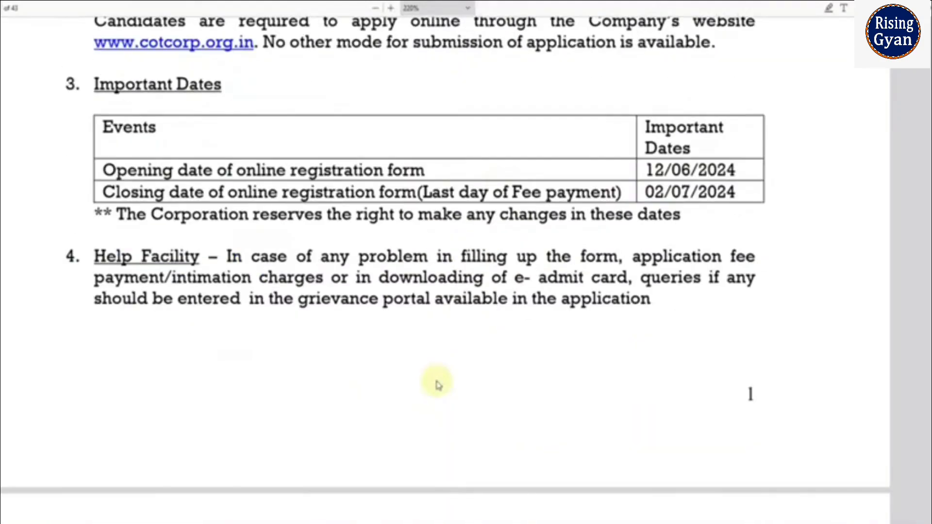
scroll(437, 381, down, 15)
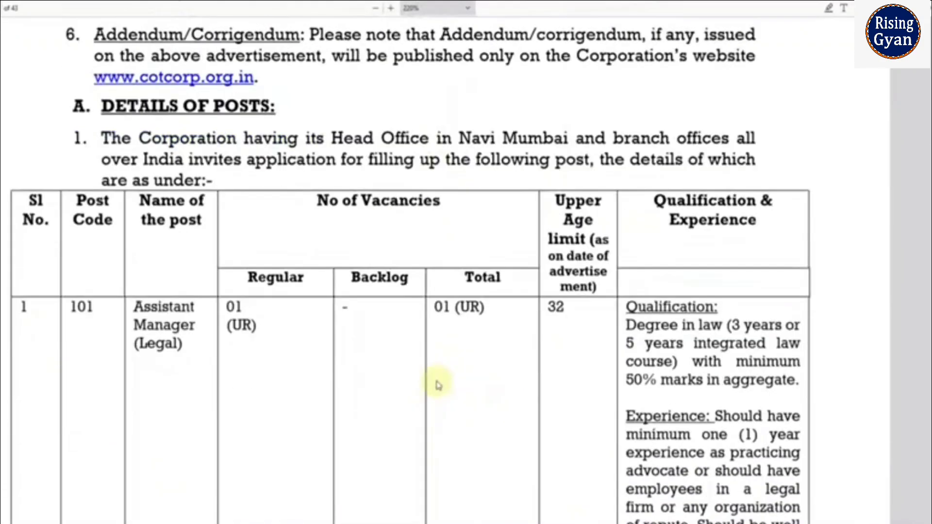
scroll(635, 287, down, 10)
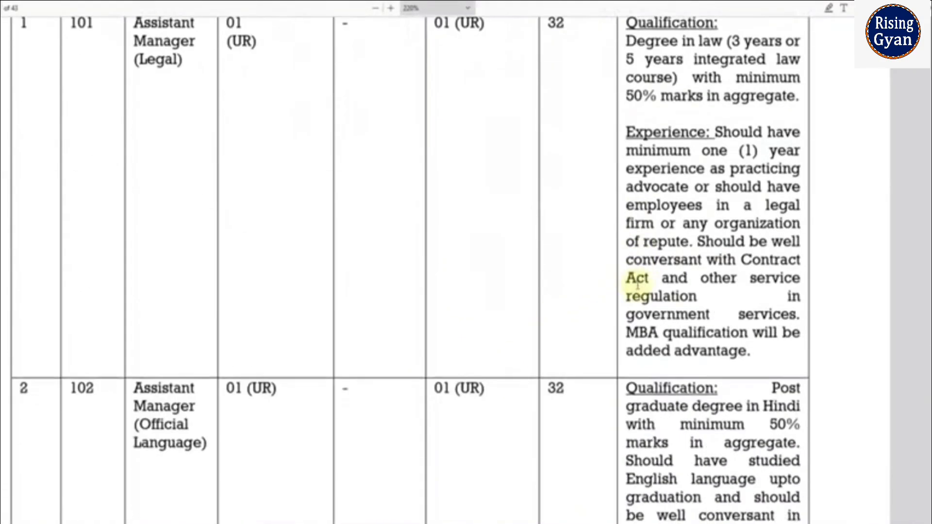
scroll(635, 291, down, 5)
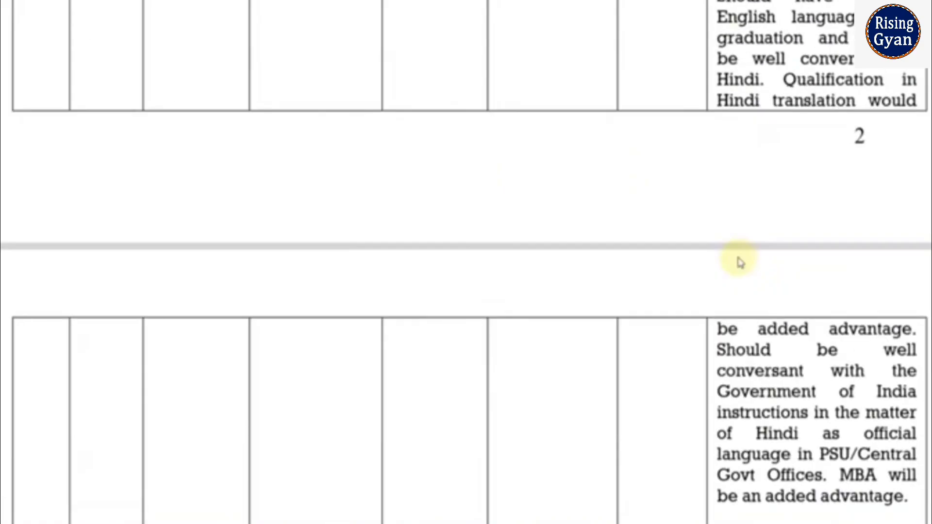
scroll(739, 262, down, 3)
scroll(739, 259, down, 10)
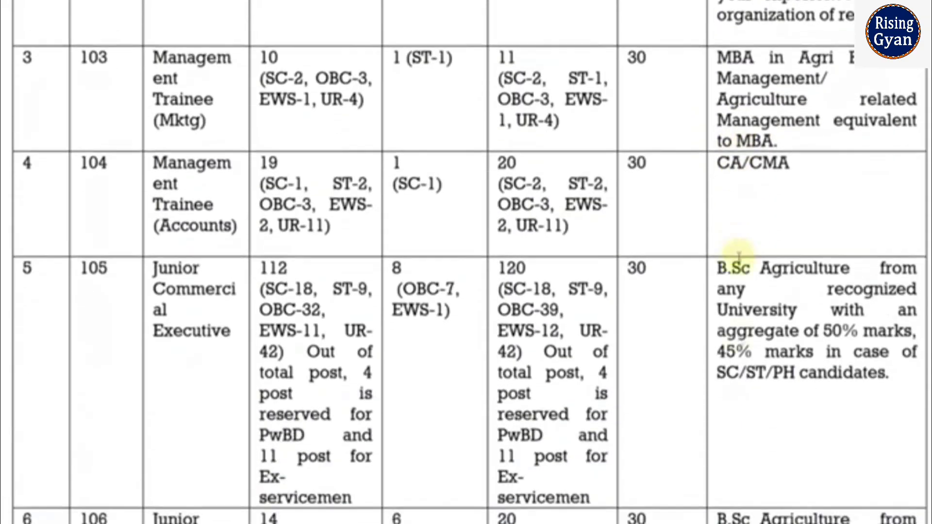
scroll(739, 257, down, 8)
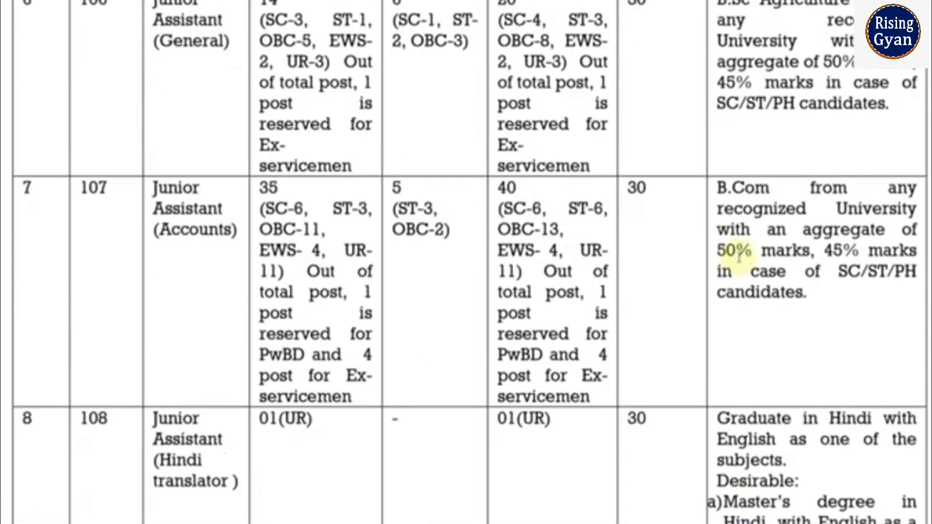
scroll(740, 316, down, 4)
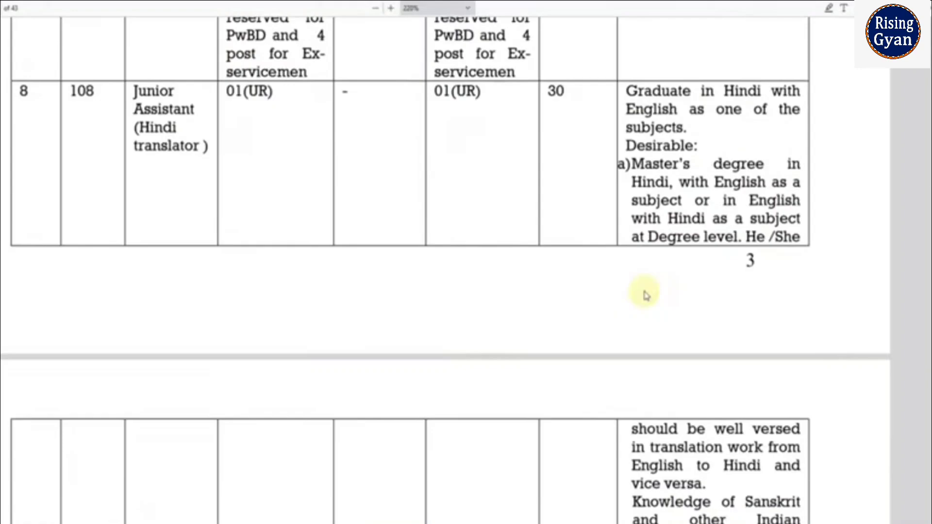
scroll(645, 295, down, 4)
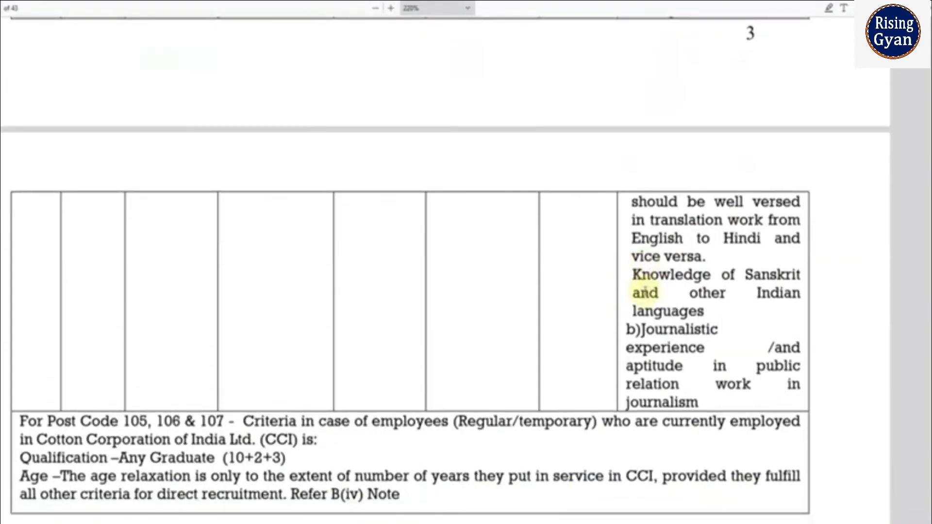
scroll(646, 294, up, 14)
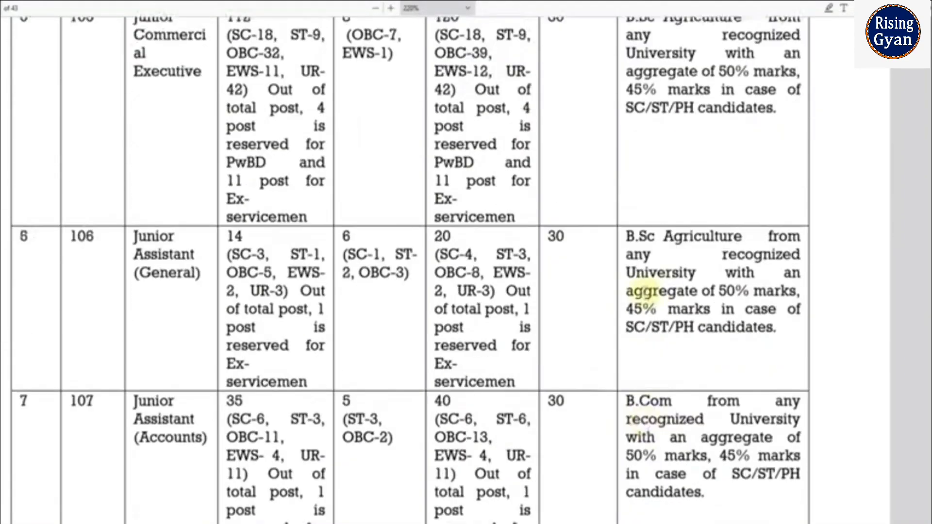
scroll(634, 290, up, 7)
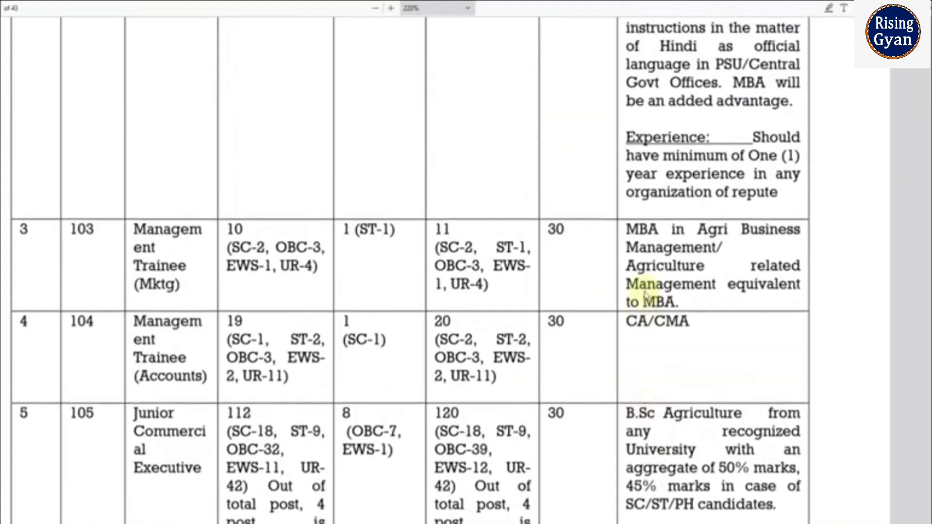
scroll(646, 295, up, 9)
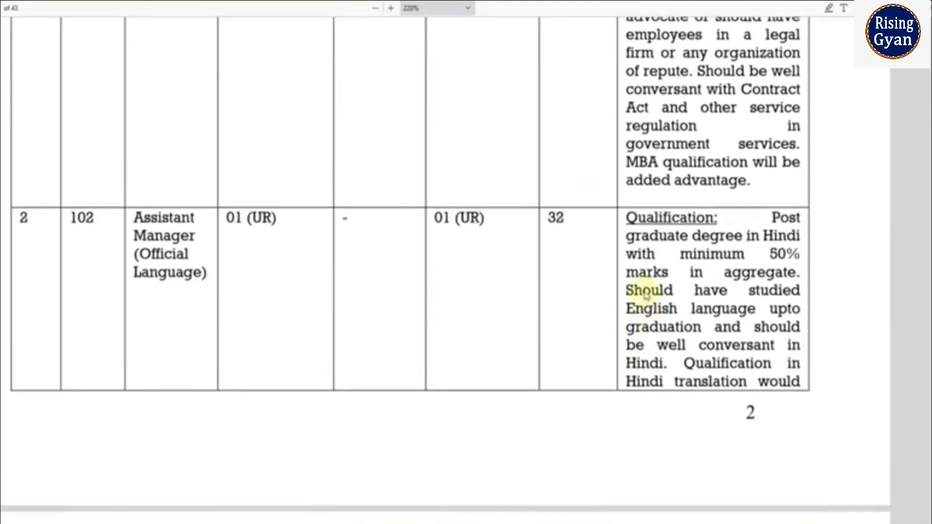
scroll(646, 294, up, 5)
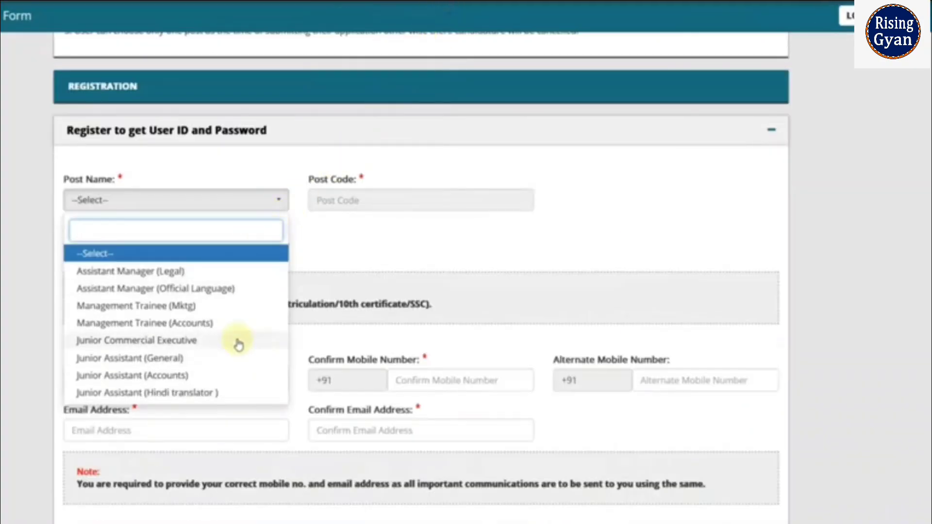
- Select Junior Assistant (Accounts) as the post to apply for
click(218, 375)
scroll(399, 228, down, 3)
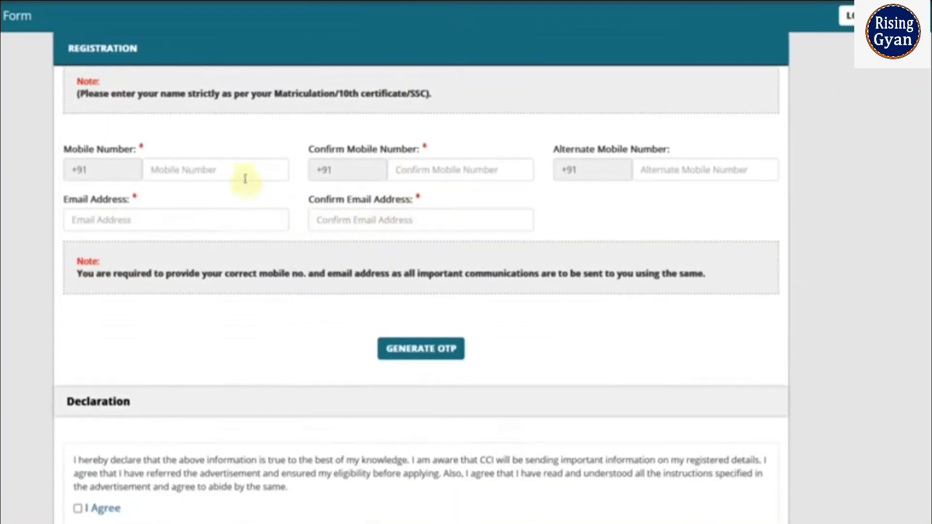
scroll(416, 178, up, 3)
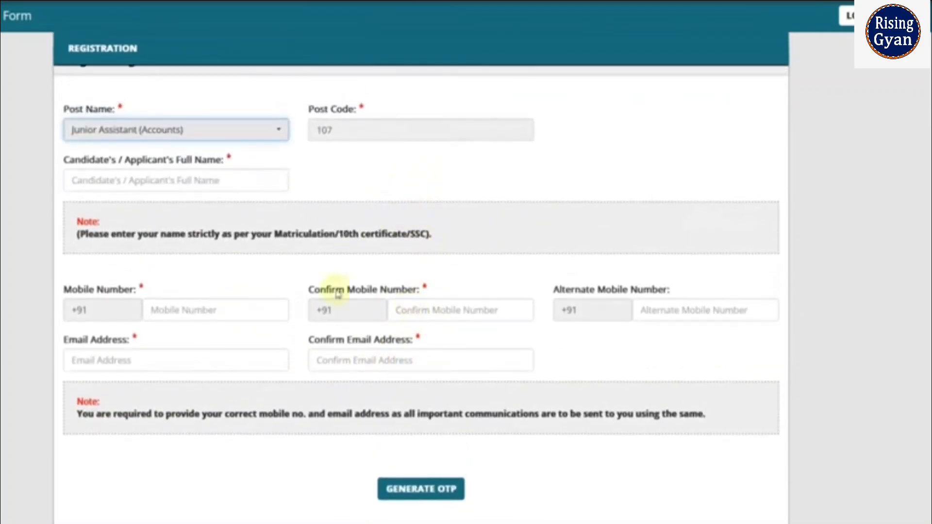
- Enter the applicant's full name and scroll down to the declaration and captcha
click(196, 190)
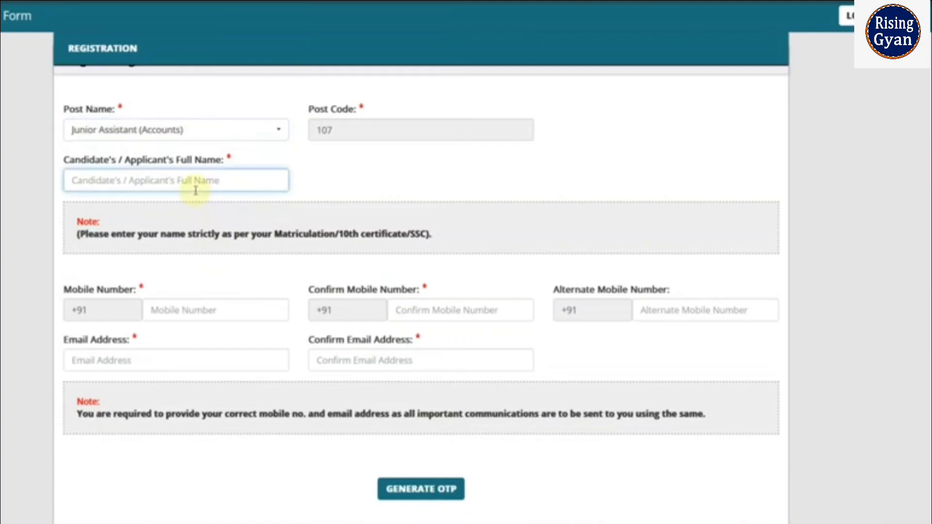
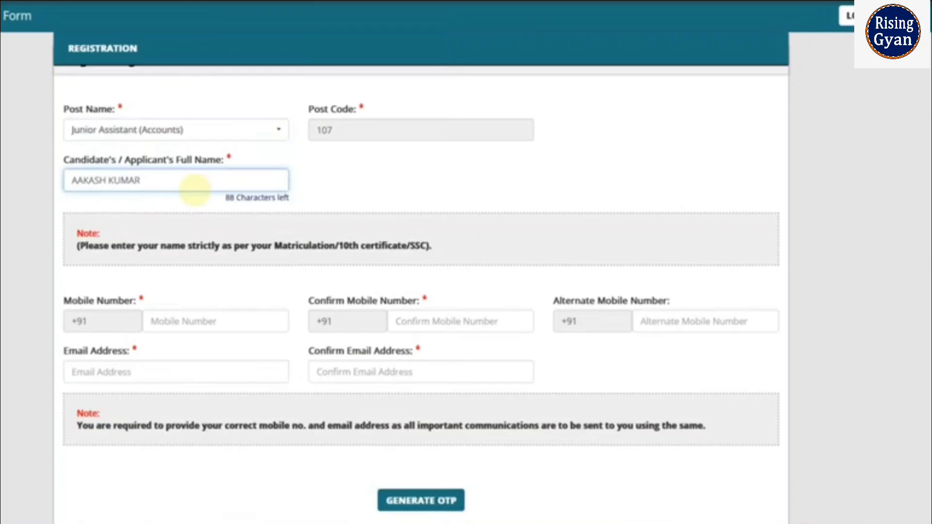
scroll(197, 189, down, 3)
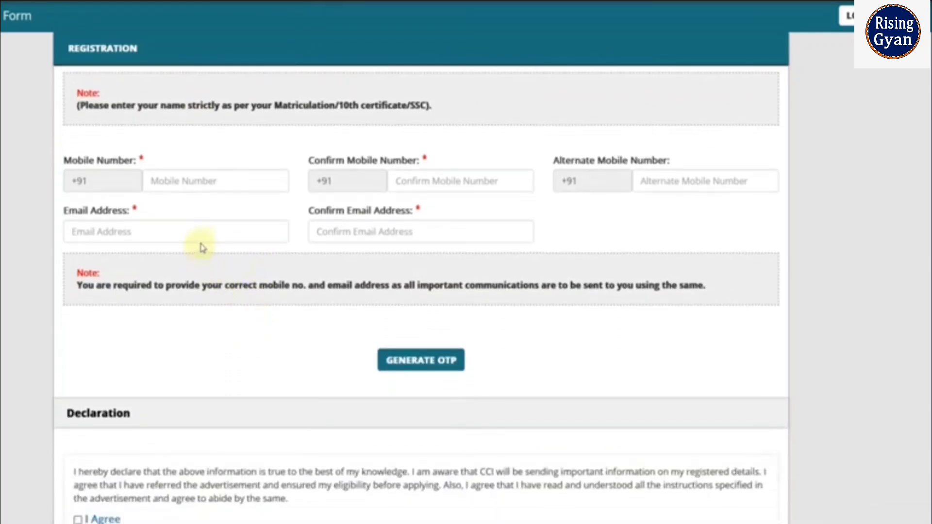
scroll(269, 336, down, 2)
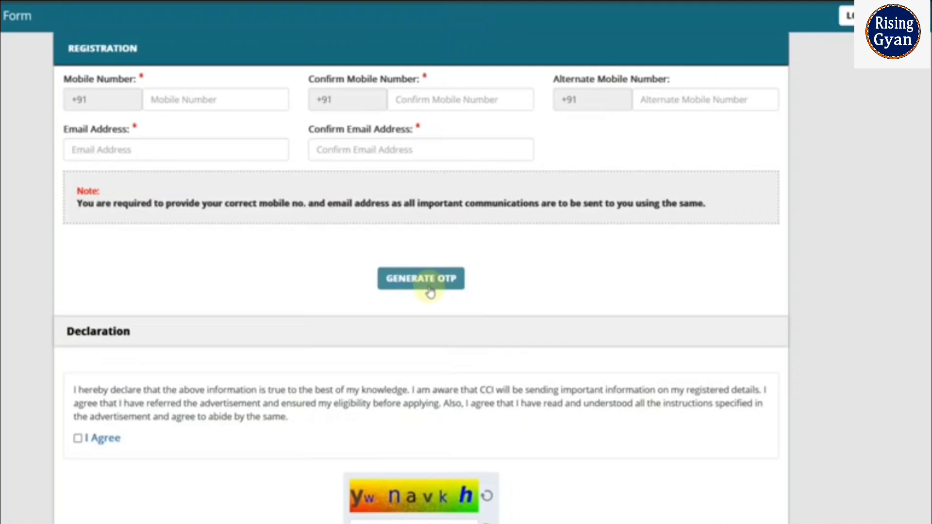
scroll(439, 292, down, 3)
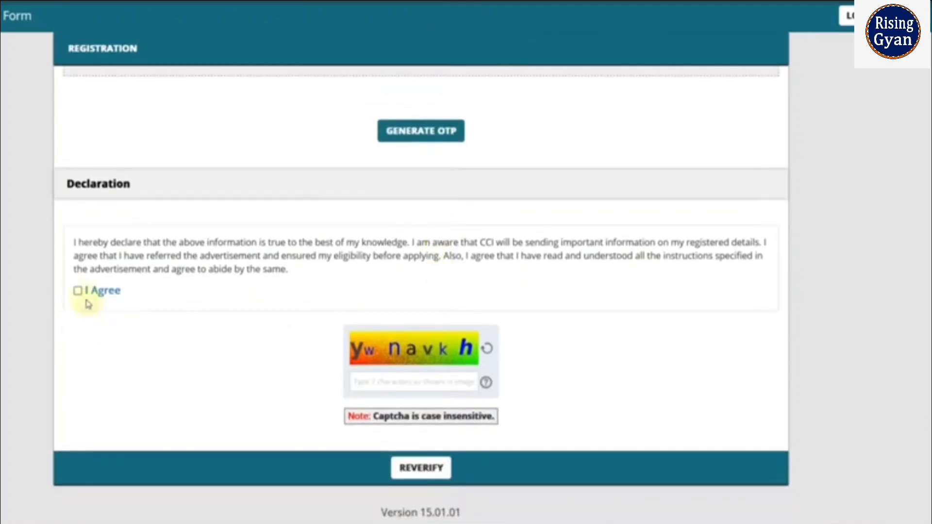
- Agree to the declaration, confirm the Post Name and Email Address values, and submit the registration
click(78, 291)
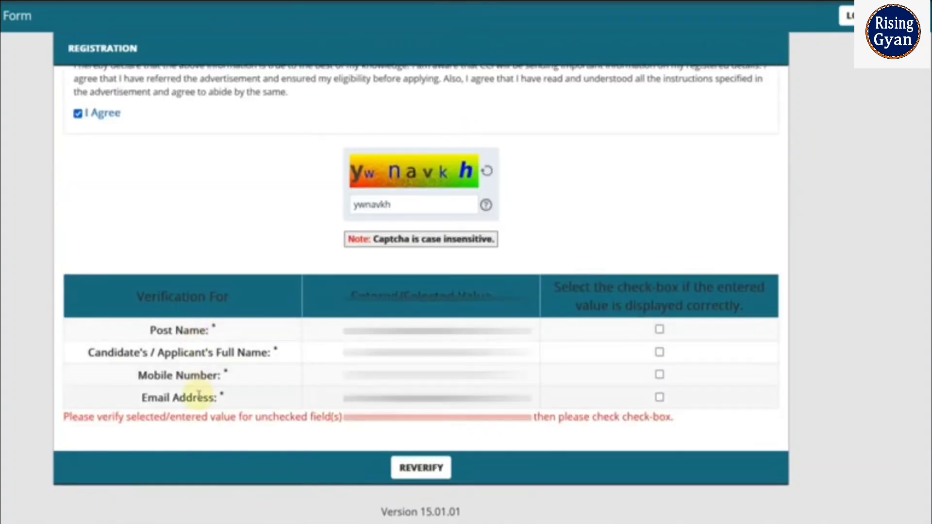
click(659, 330)
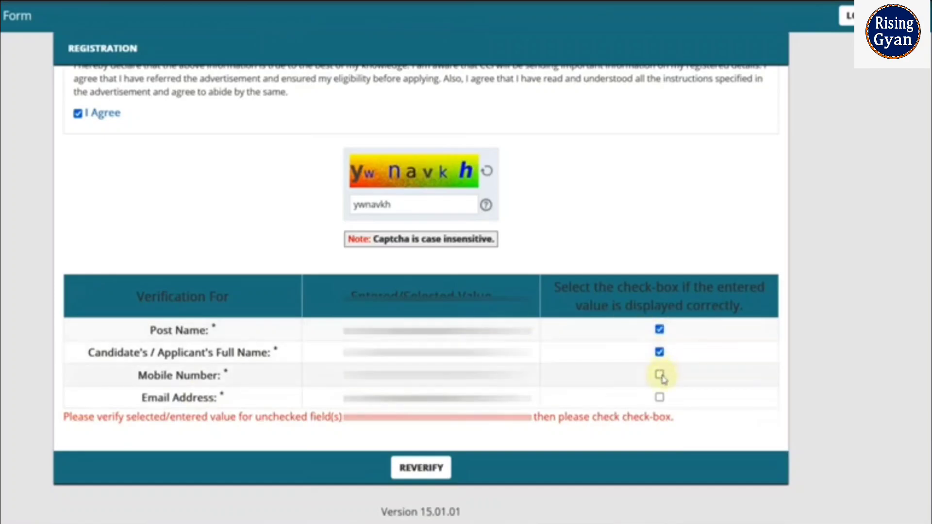
click(659, 398)
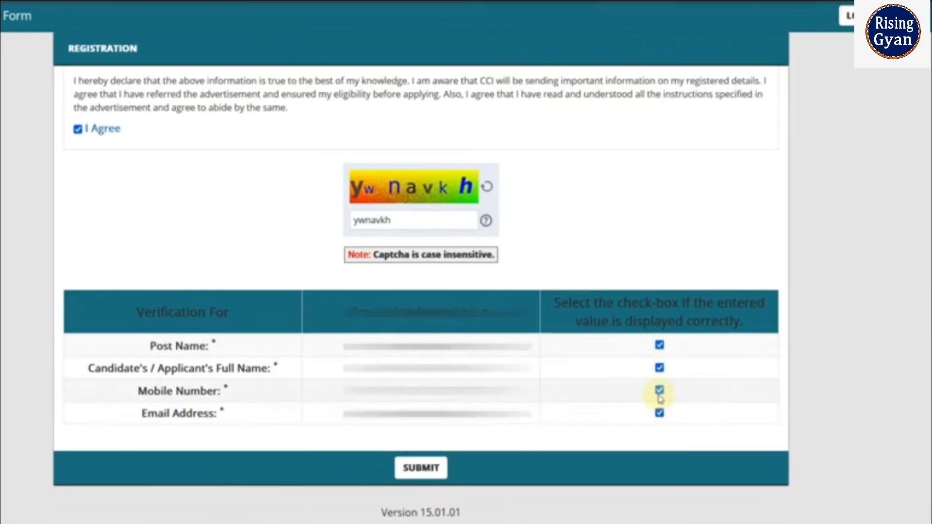
click(427, 478)
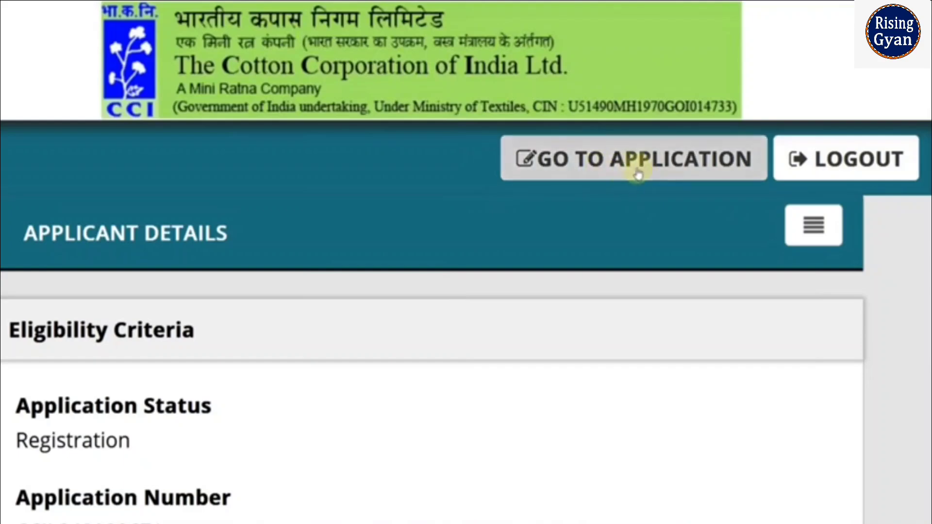
- Go to the application form from the Applicant Details page
click(606, 171)
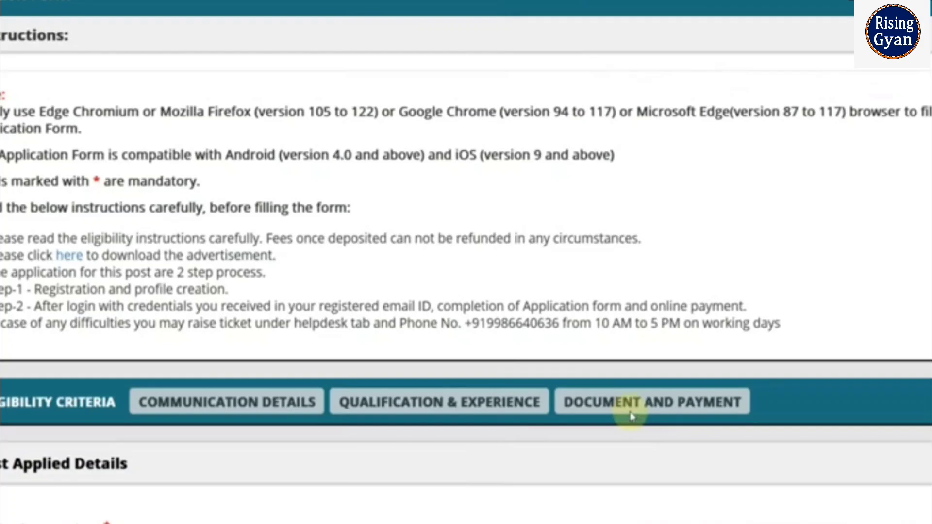
- Set gender to Male and date of birth to 28/02/2002
scroll(631, 416, down, 8)
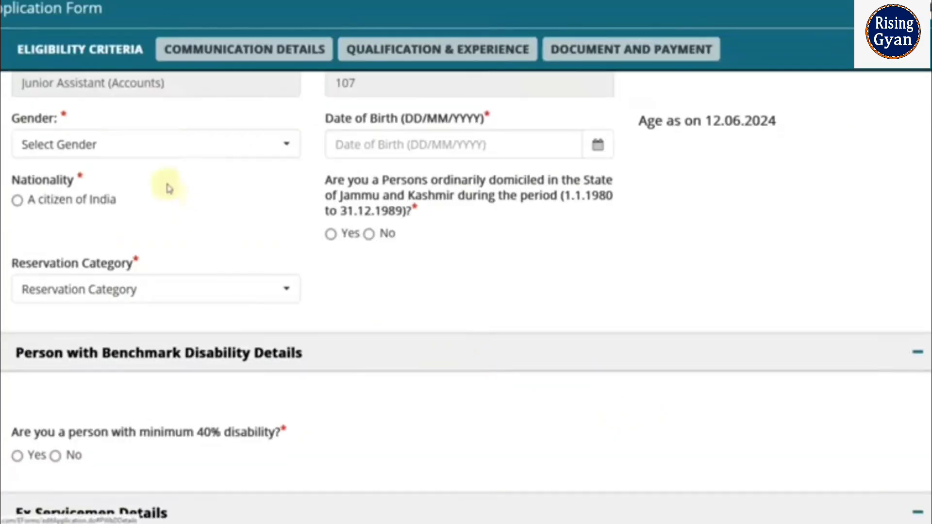
click(151, 150)
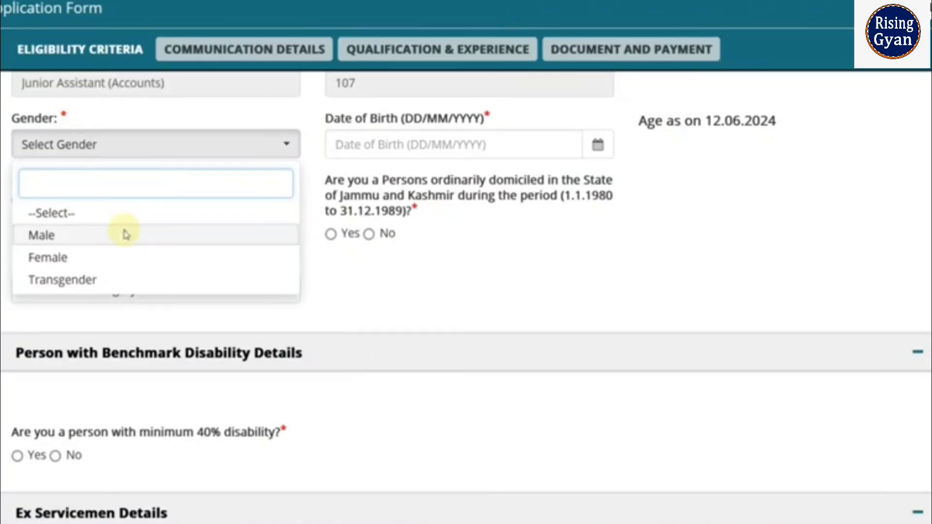
click(125, 235)
click(593, 151)
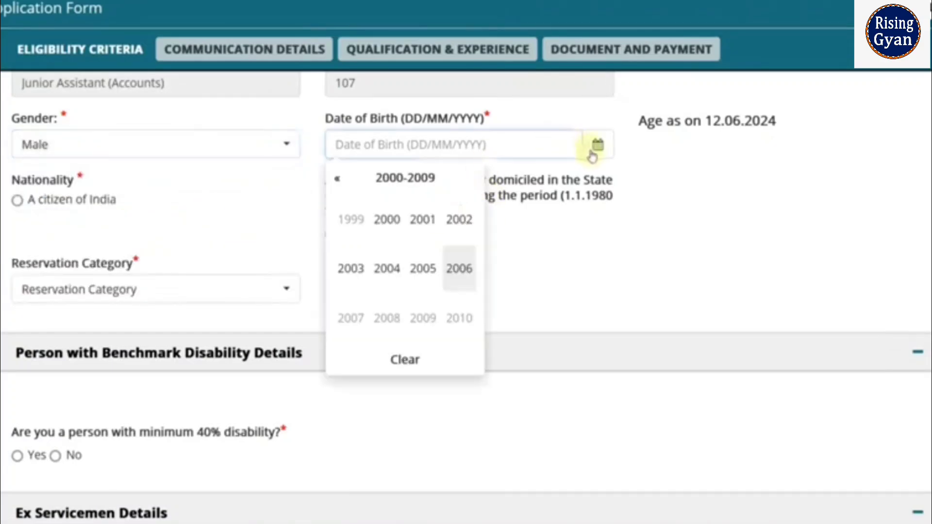
click(410, 184)
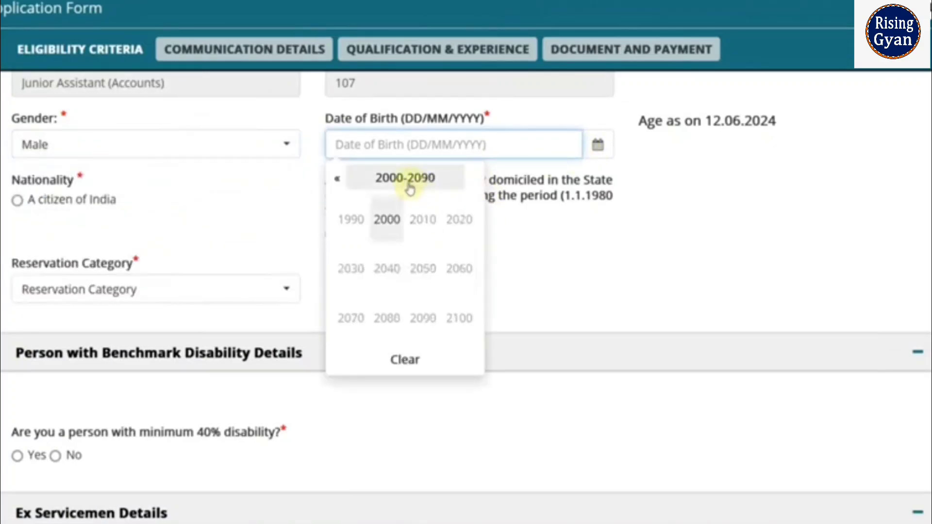
click(387, 219)
click(460, 268)
click(405, 180)
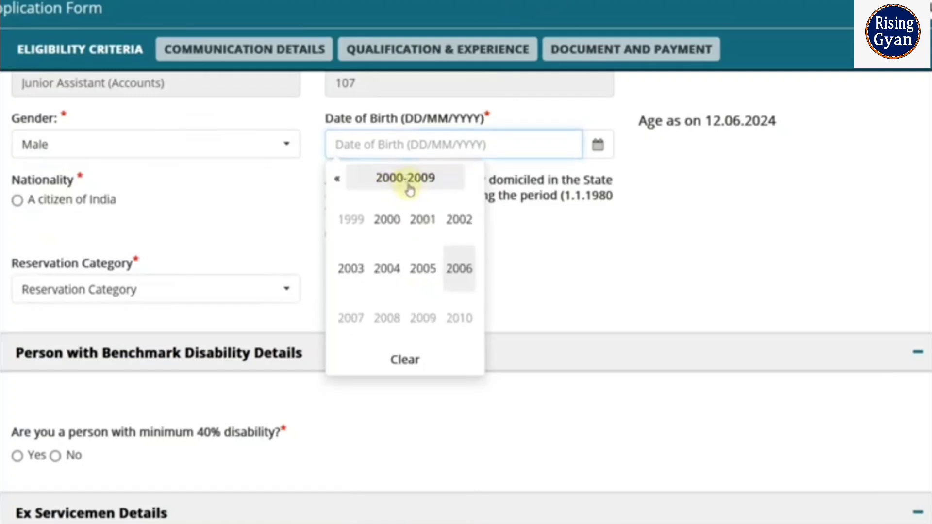
click(447, 237)
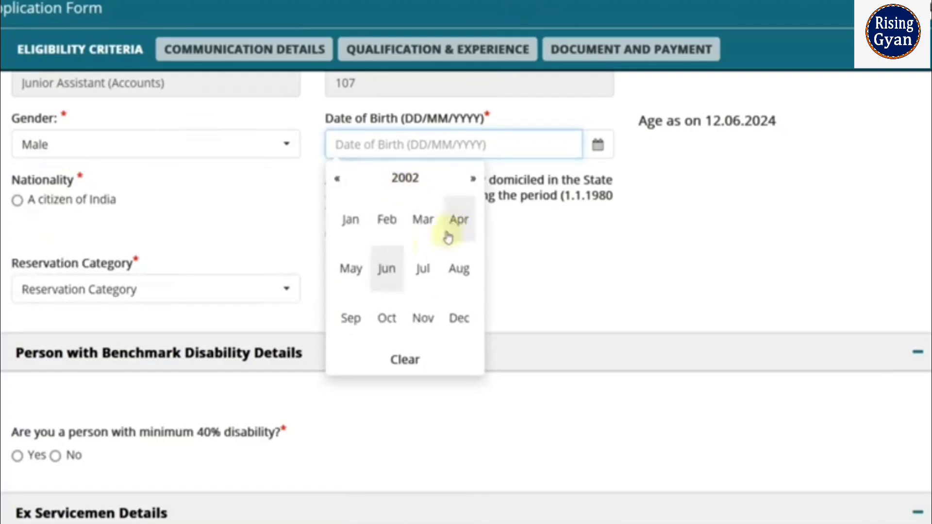
click(423, 221)
click(434, 231)
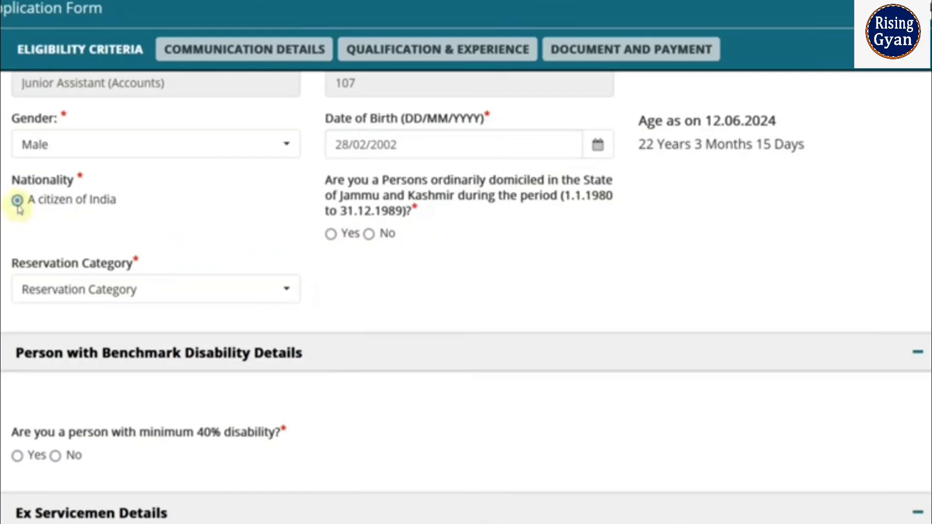
- Mark nationality as citizen of India and choose OBC(NCL) as reservation category
click(18, 202)
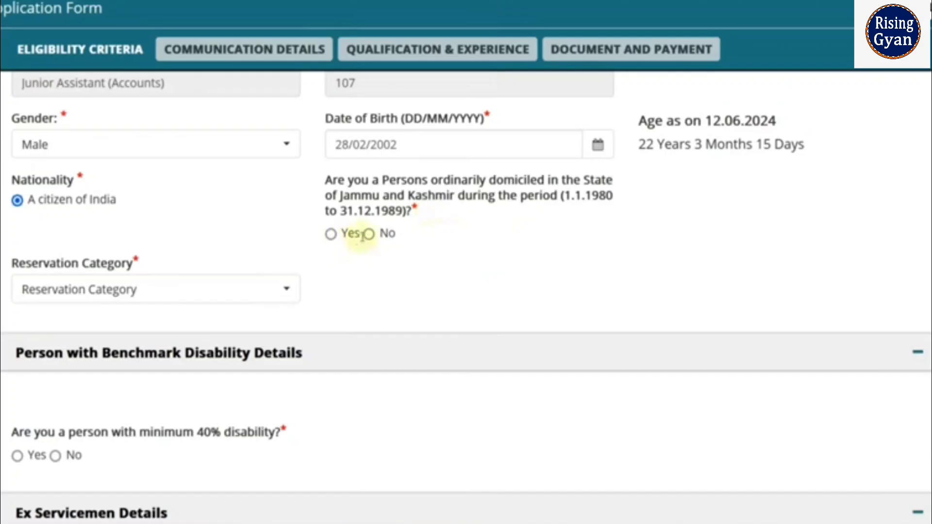
click(252, 293)
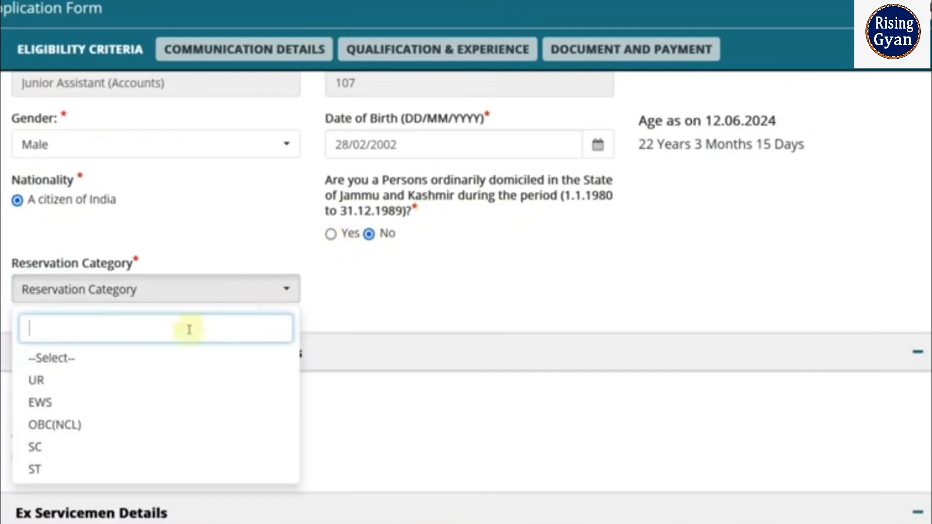
click(139, 426)
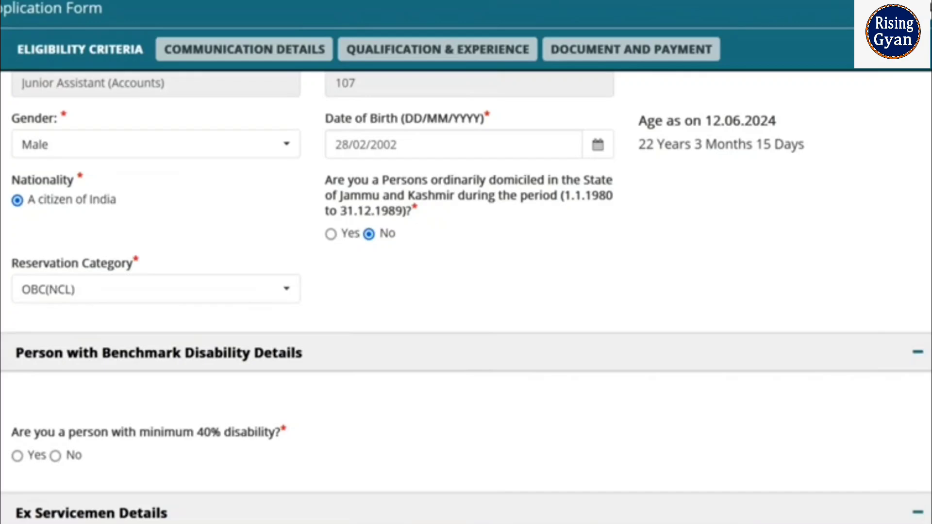
- Answer No to both the 40% disability and ex-serviceman questions
scroll(466, 301, down, 3)
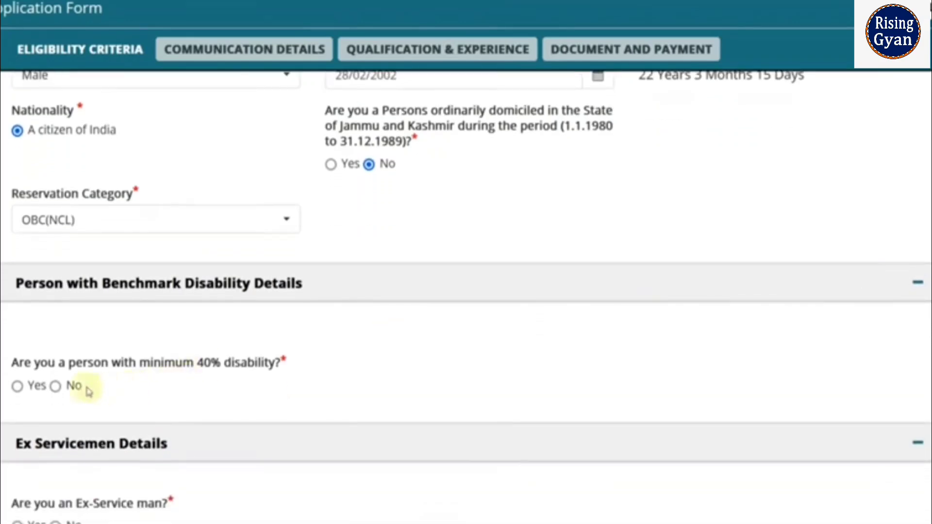
click(17, 386)
scroll(378, 368, down, 5)
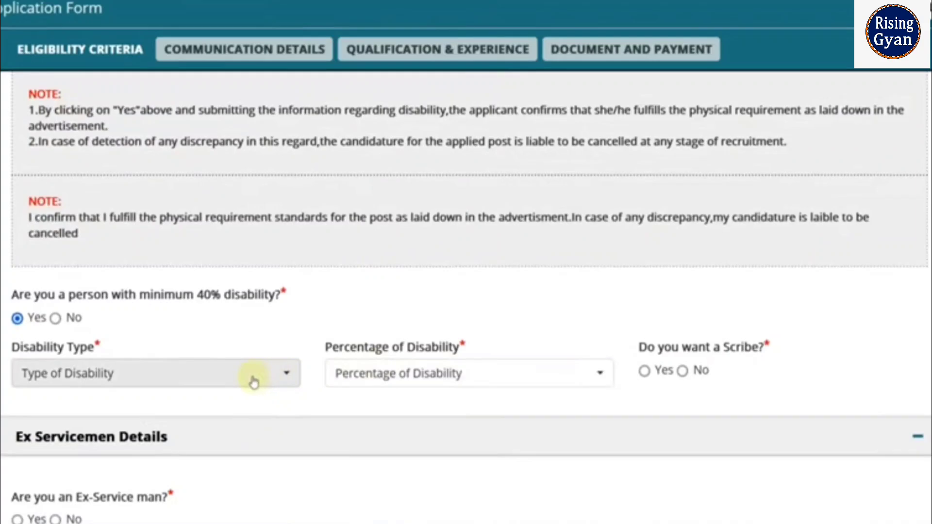
click(253, 383)
click(462, 340)
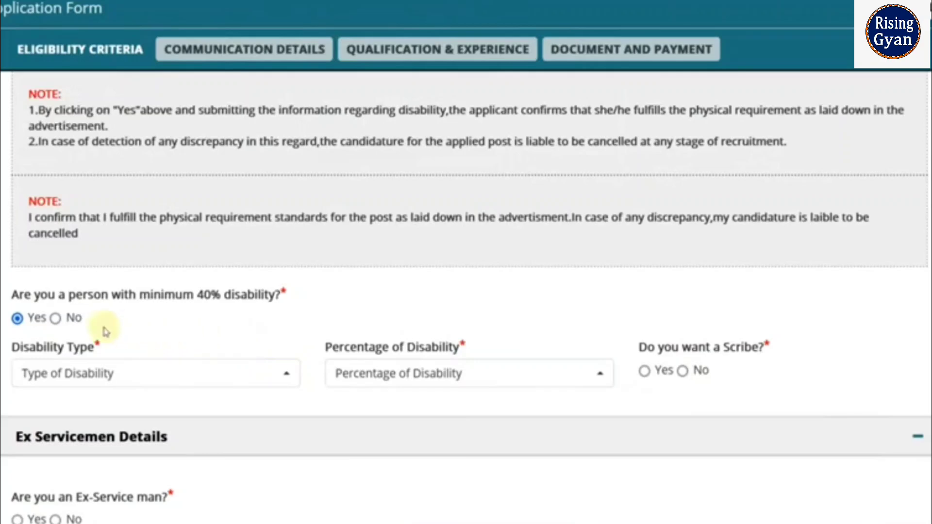
click(57, 324)
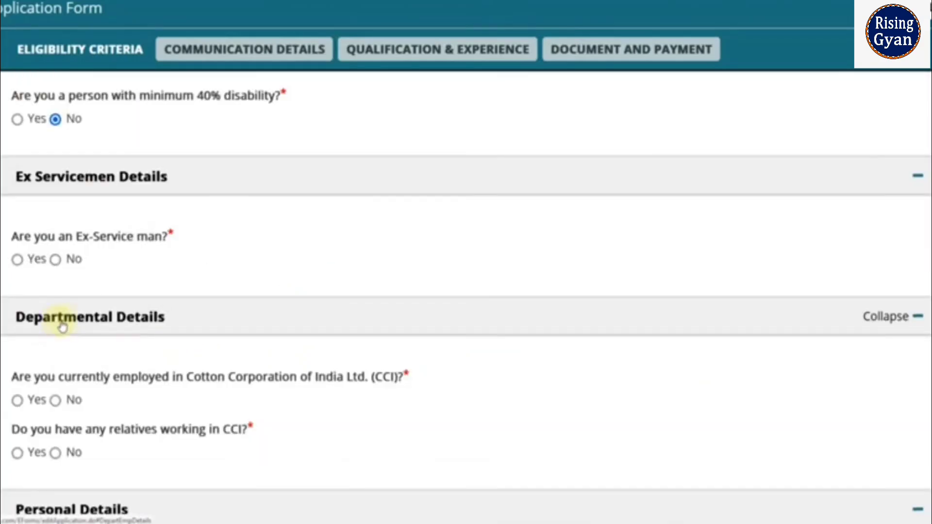
click(18, 260)
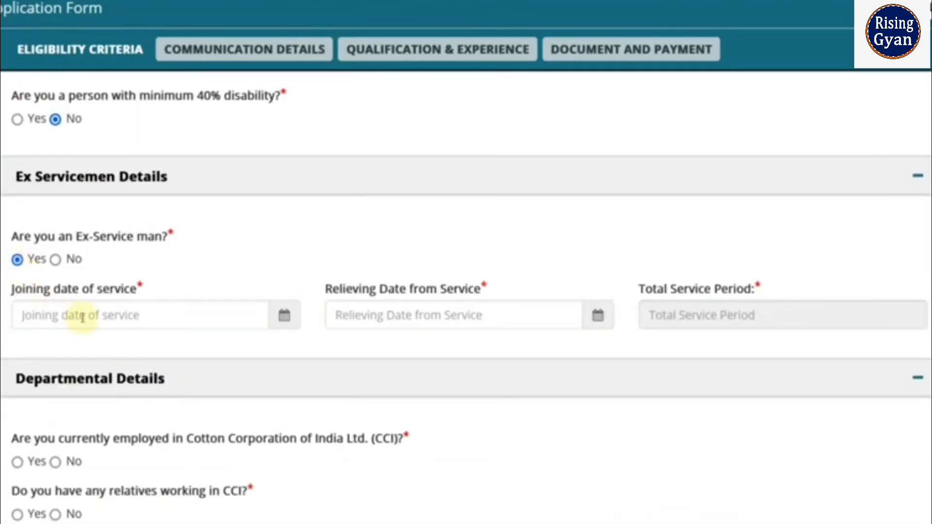
click(55, 260)
scroll(186, 317, down, 2)
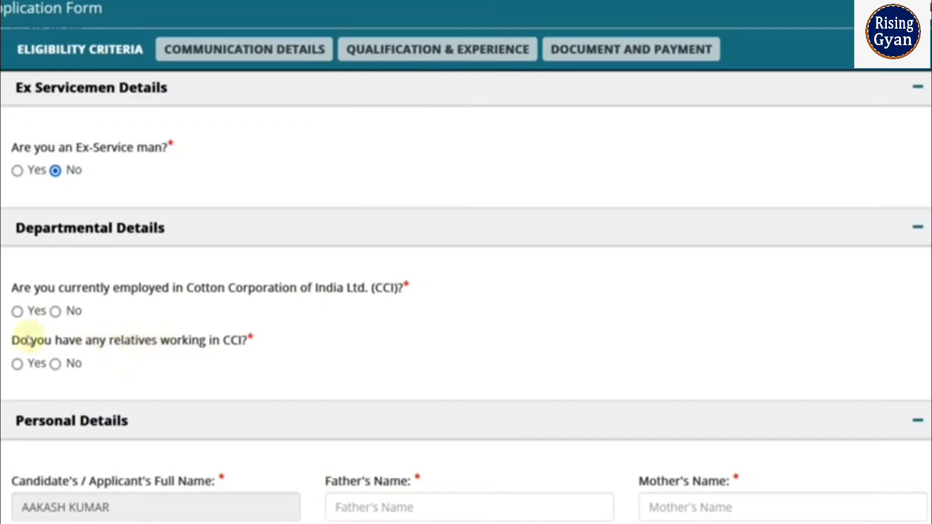
- Go through the Father's and Mother's Name fields and set Religion to Hinduism
scroll(390, 167, down, 6)
click(390, 167)
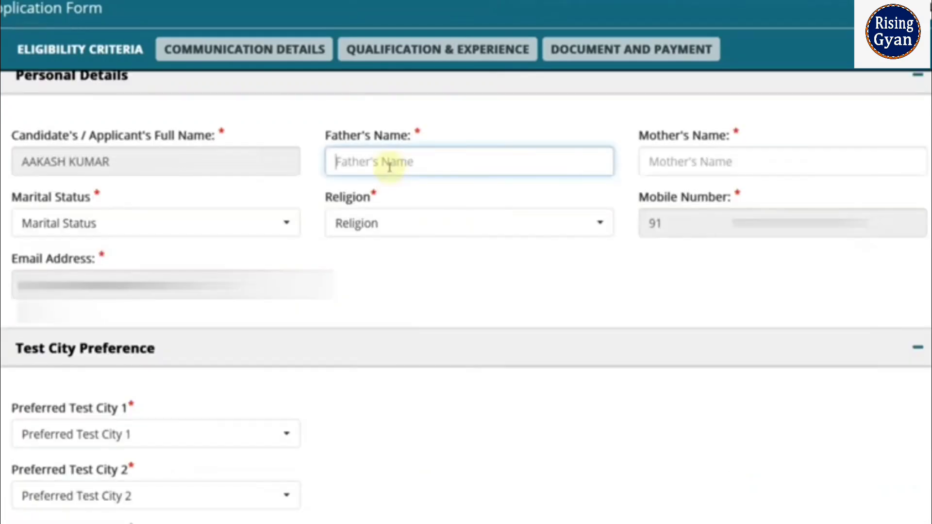
click(697, 168)
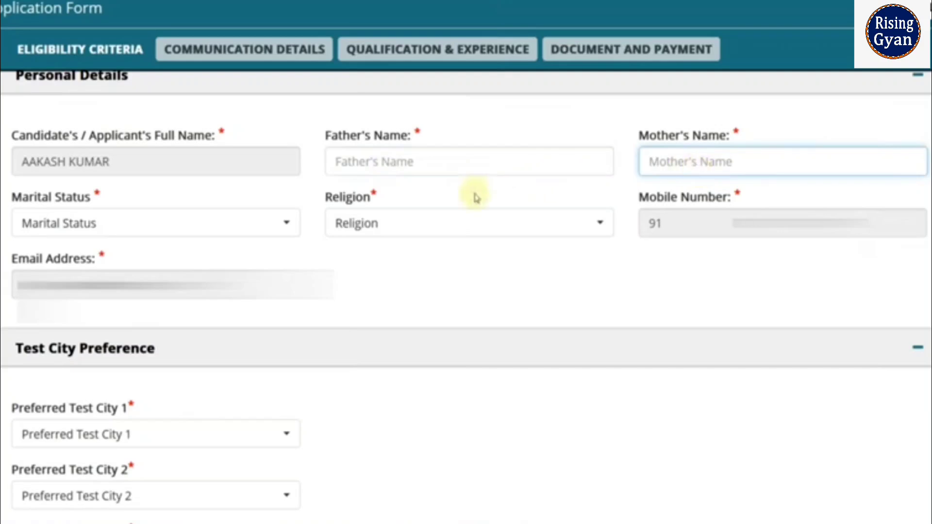
click(401, 232)
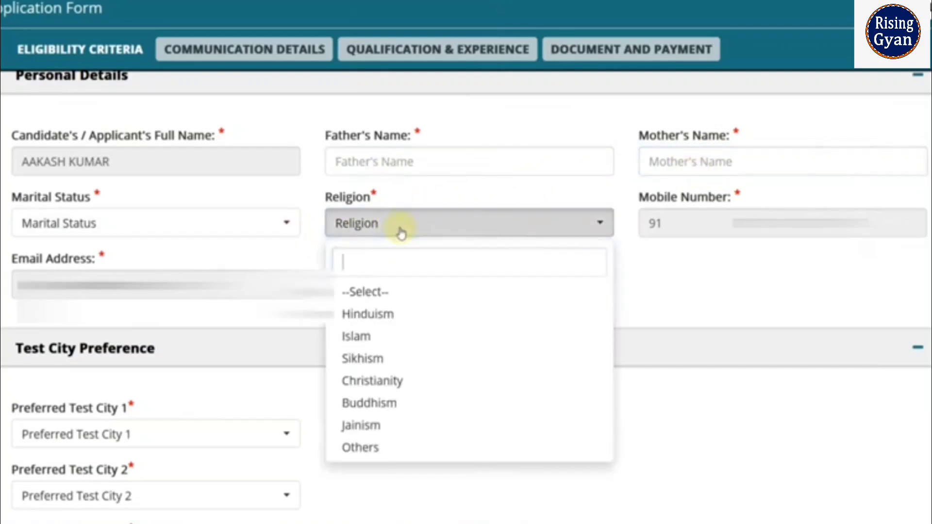
click(403, 316)
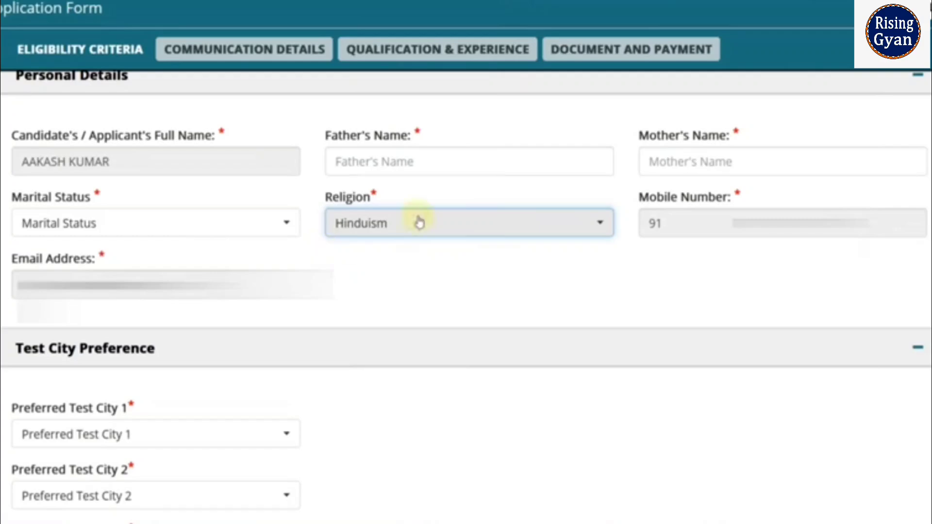
scroll(416, 219, down, 5)
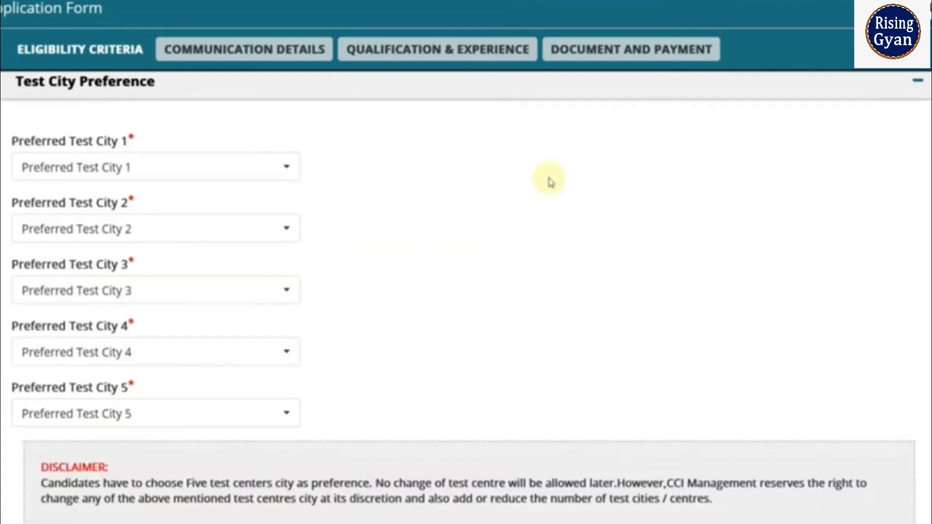
- Choose New Delhi/Delhi NCR, Mumbai/Navi Mumbai and Lucknow as the first three test cities
click(153, 177)
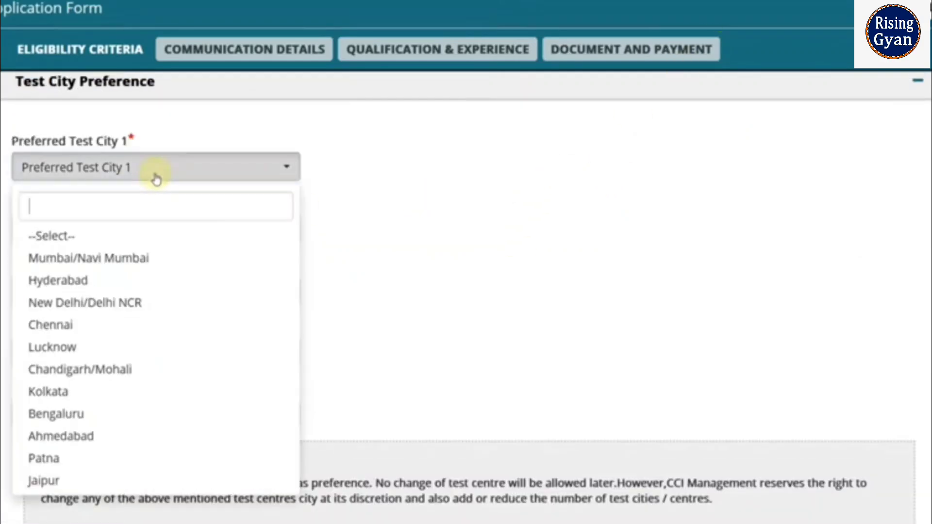
click(127, 303)
click(123, 237)
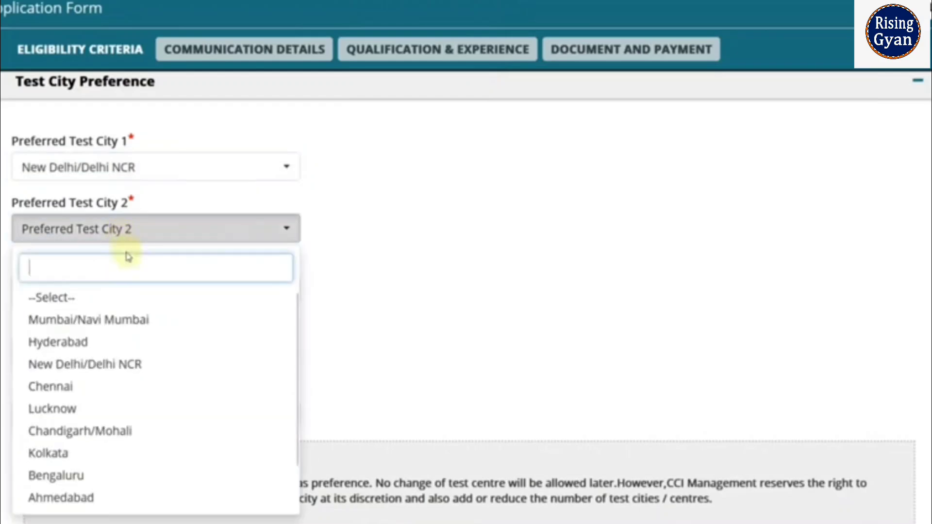
click(136, 321)
scroll(274, 272, down, 2)
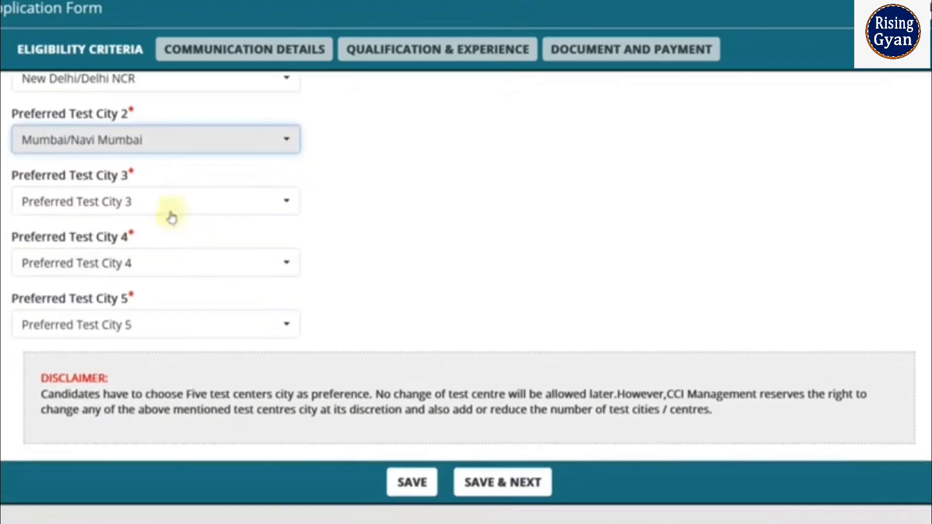
click(173, 217)
click(84, 379)
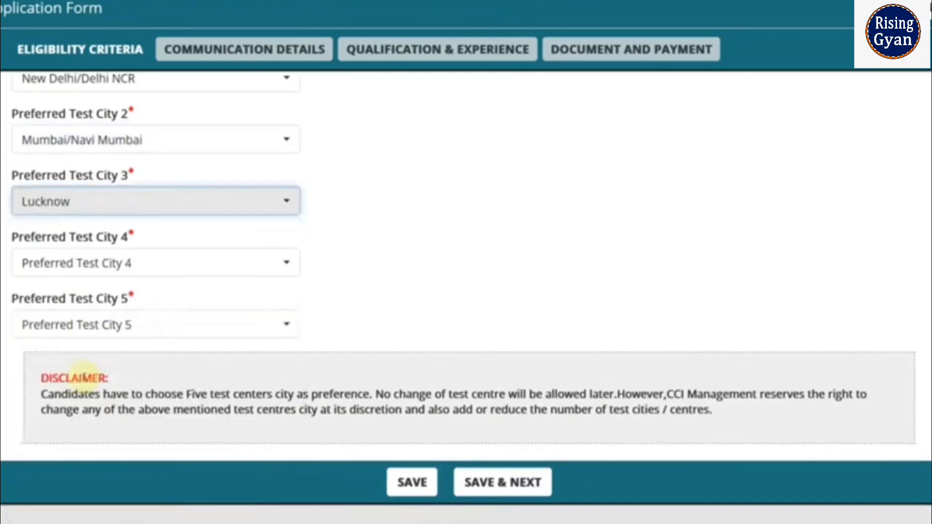
- Choose Kolkata and Patna as the fourth and fifth test cities, then save and continue
click(108, 262)
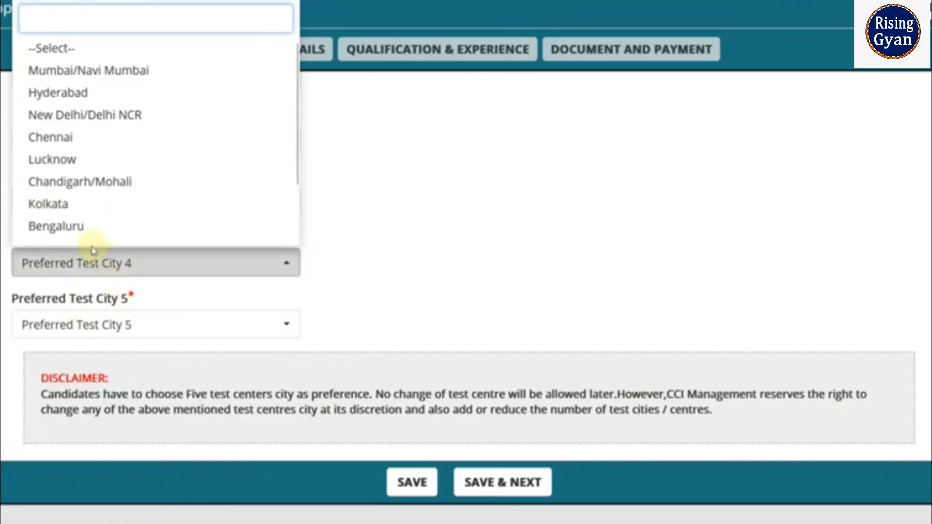
click(75, 208)
click(88, 330)
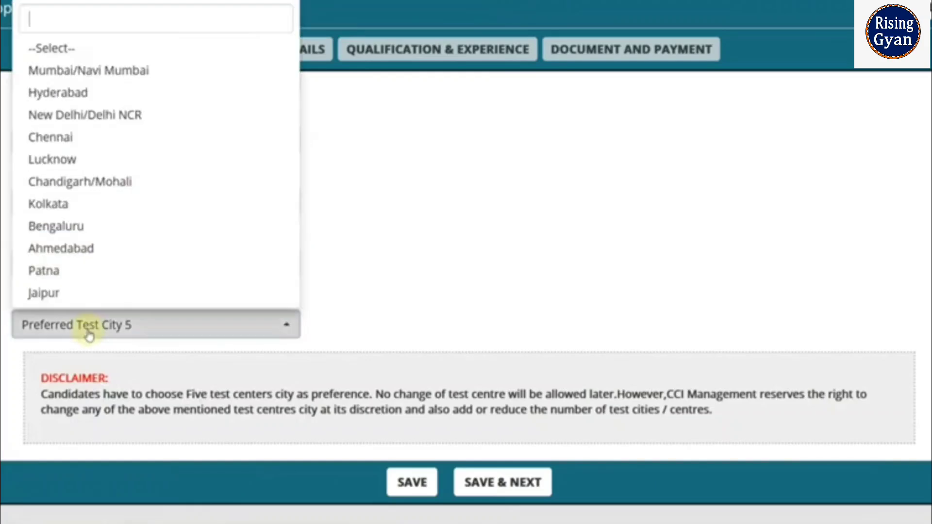
click(77, 274)
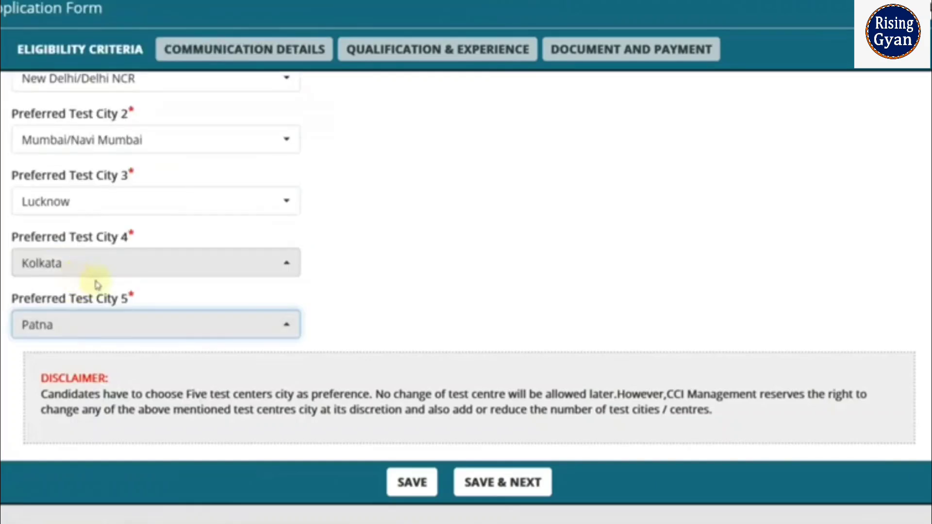
scroll(513, 369, down, 2)
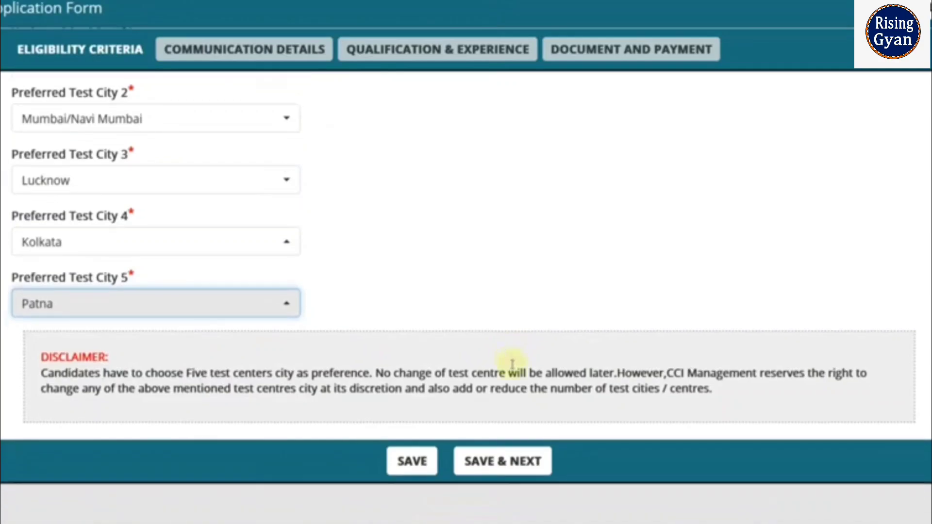
click(527, 433)
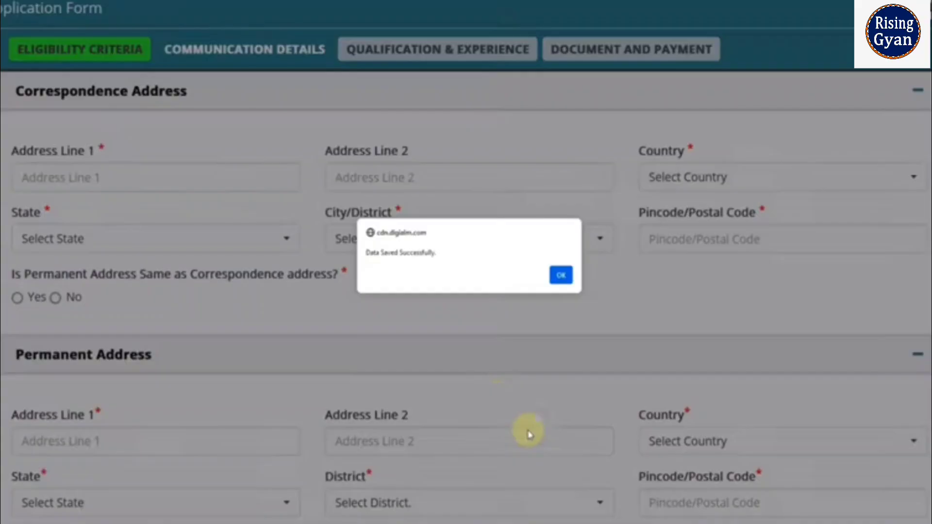
- Dismiss the data-saved alert, enter the correspondence address line and set country to India
click(561, 275)
scroll(554, 219, up, 3)
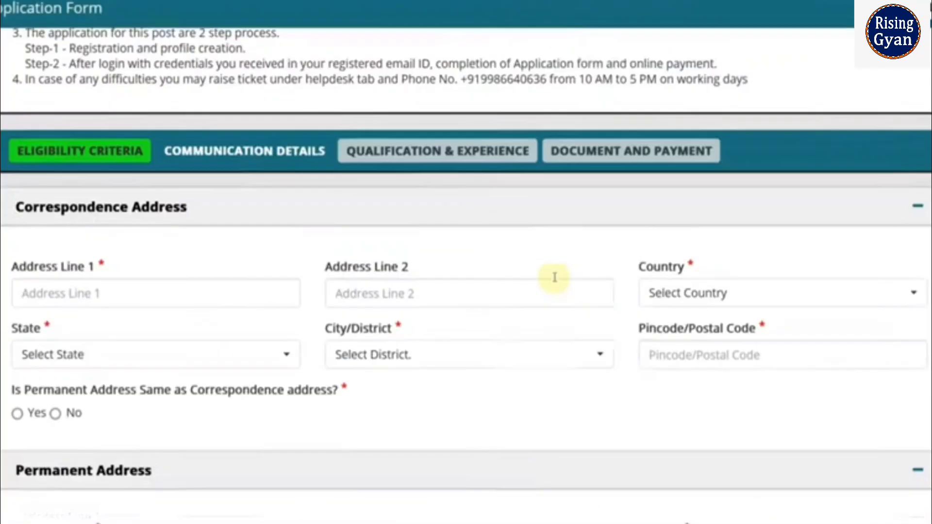
scroll(554, 333, down, 3)
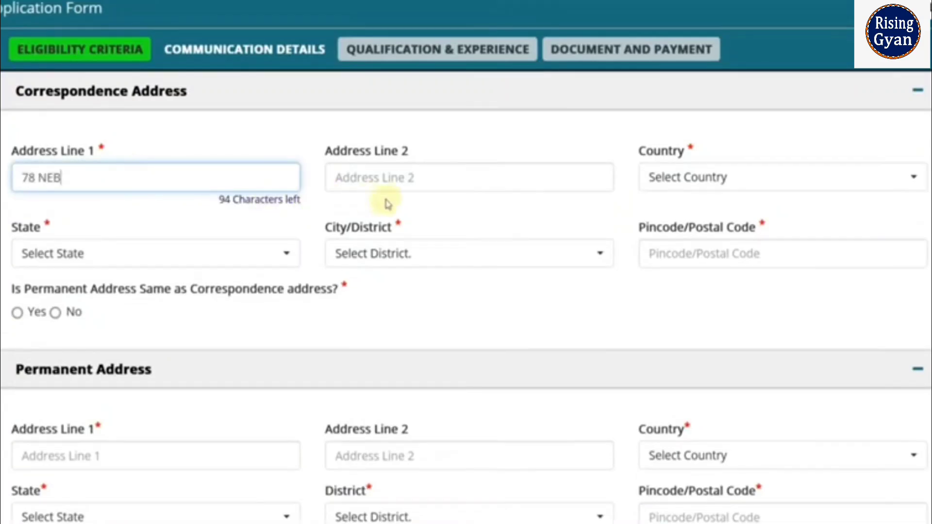
click(656, 188)
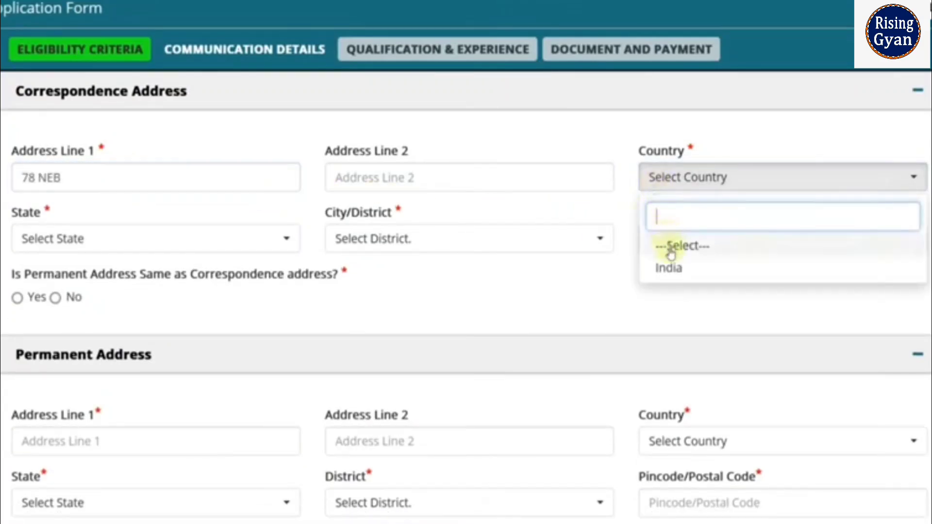
click(670, 266)
- Set state Rajasthan, district Alwar and the pincode, mark permanent address same, and save
click(79, 243)
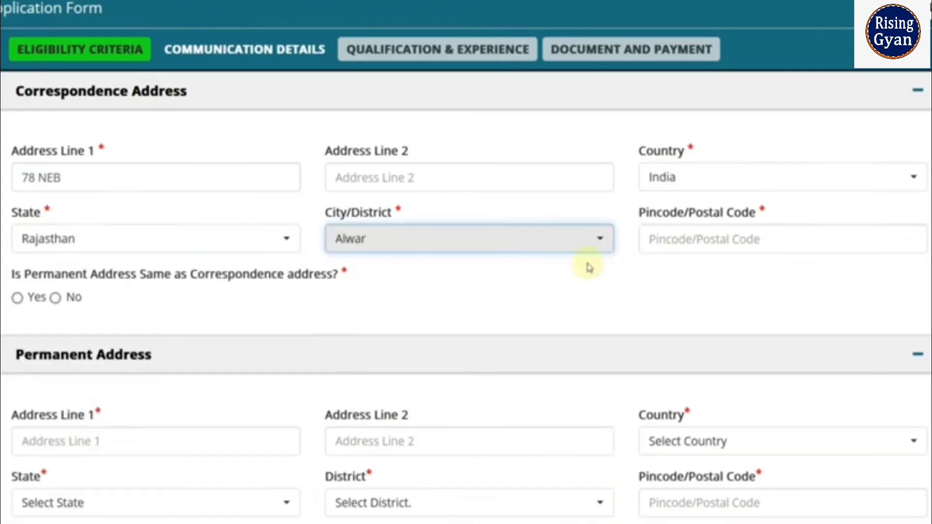
click(648, 239)
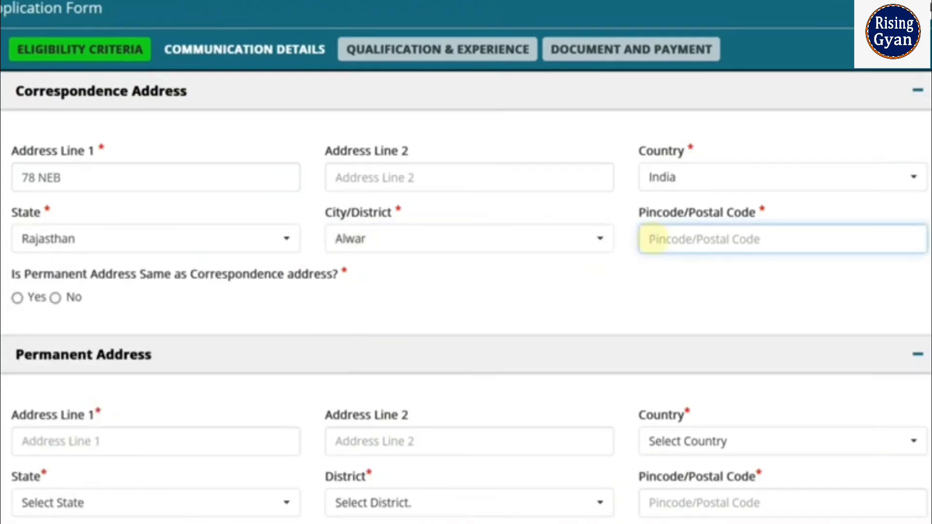
text(301001)
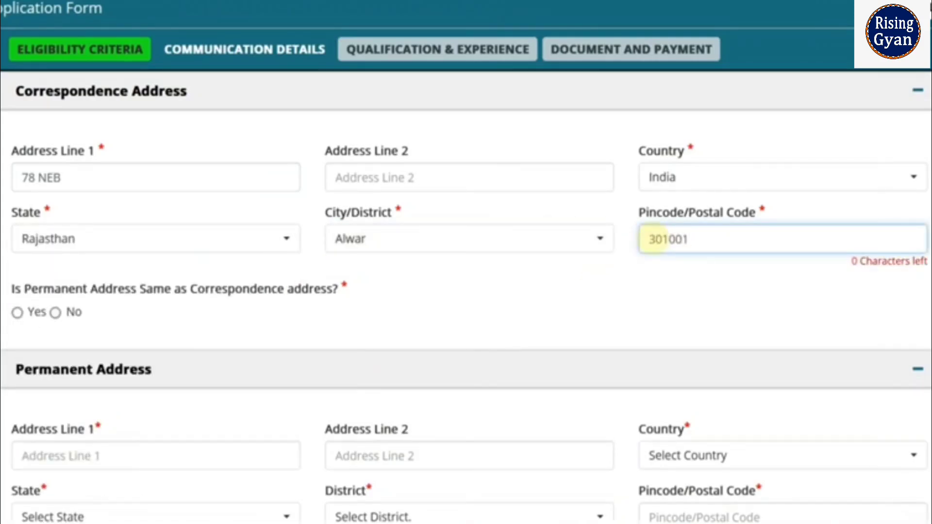
click(636, 265)
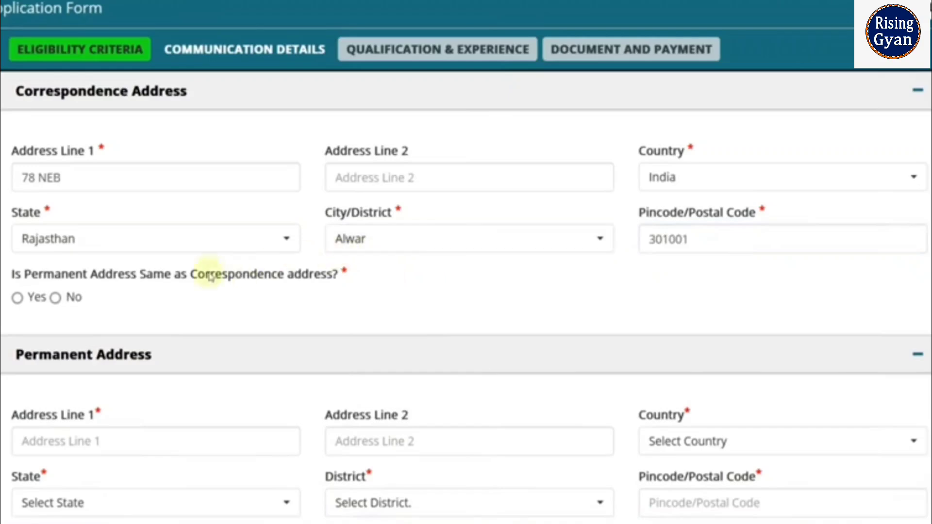
click(18, 299)
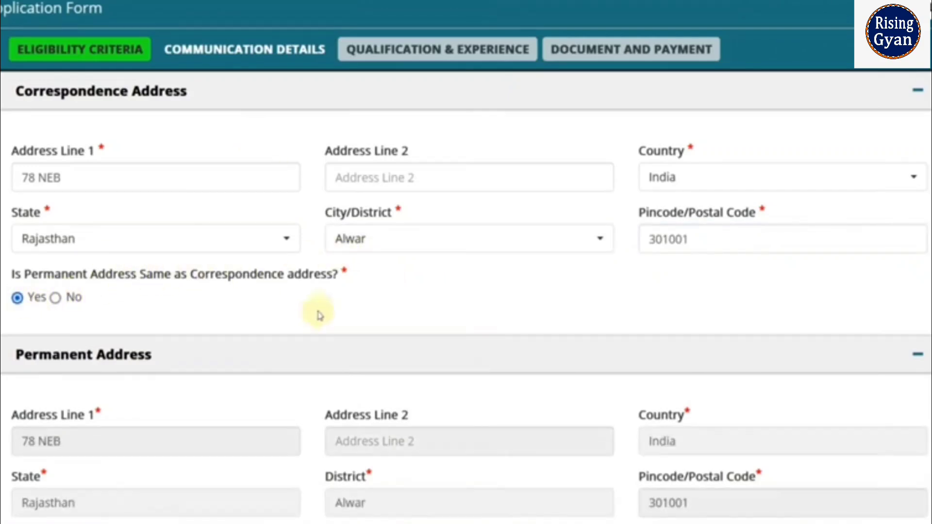
scroll(656, 376, down, 3)
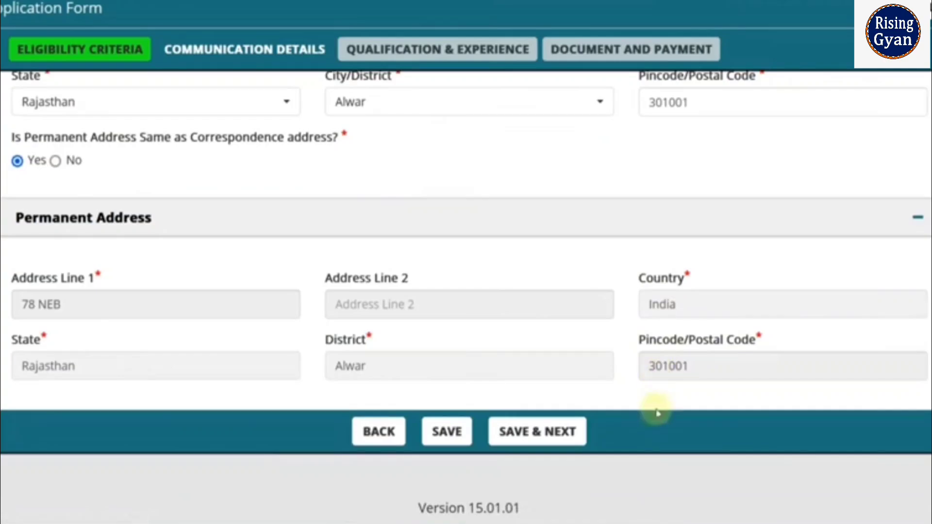
click(559, 432)
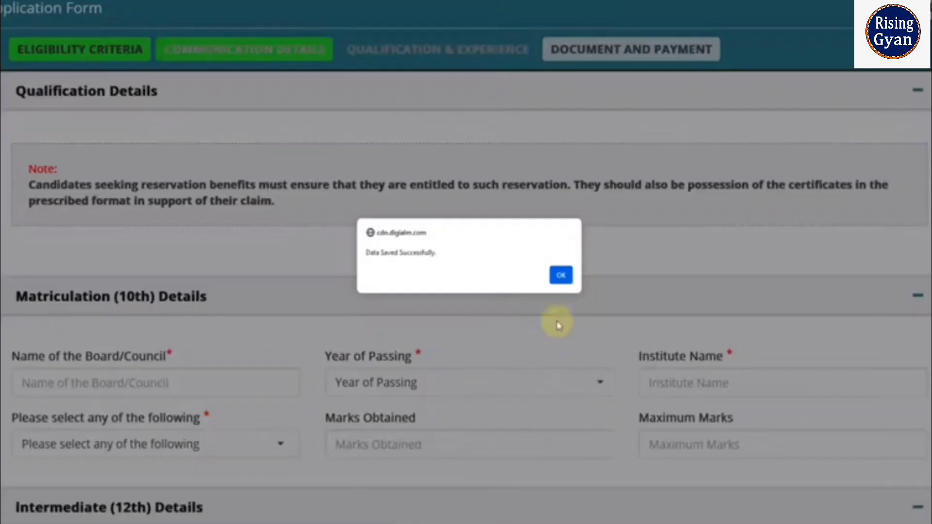
- Enter the 10th details: board BSER, passing year 2017, institute RKS SCHOOL
click(561, 275)
scroll(564, 272, up, 4)
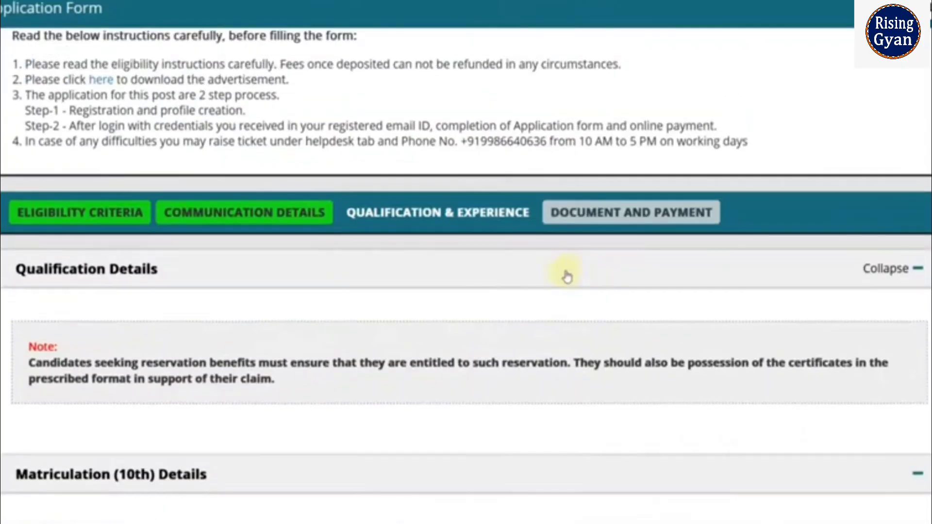
scroll(323, 286, down, 7)
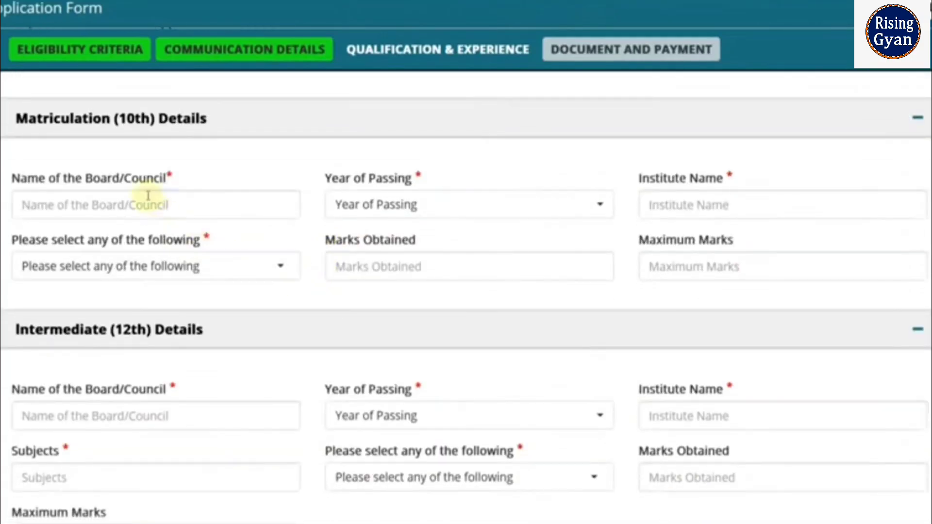
click(148, 195)
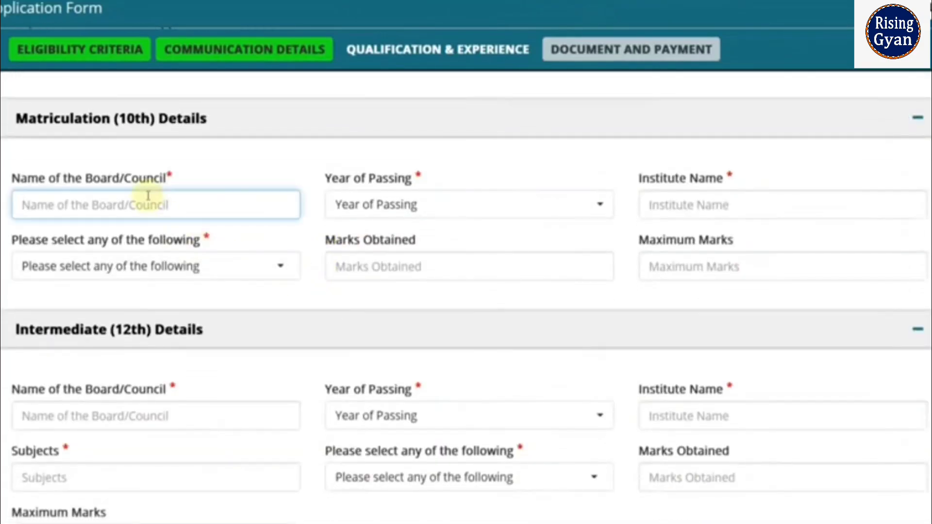
text(BSER)
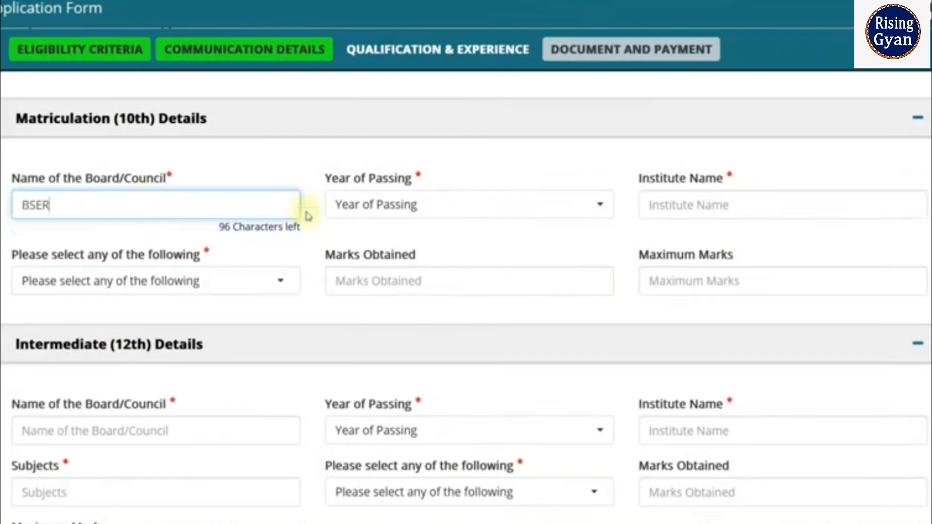
click(369, 205)
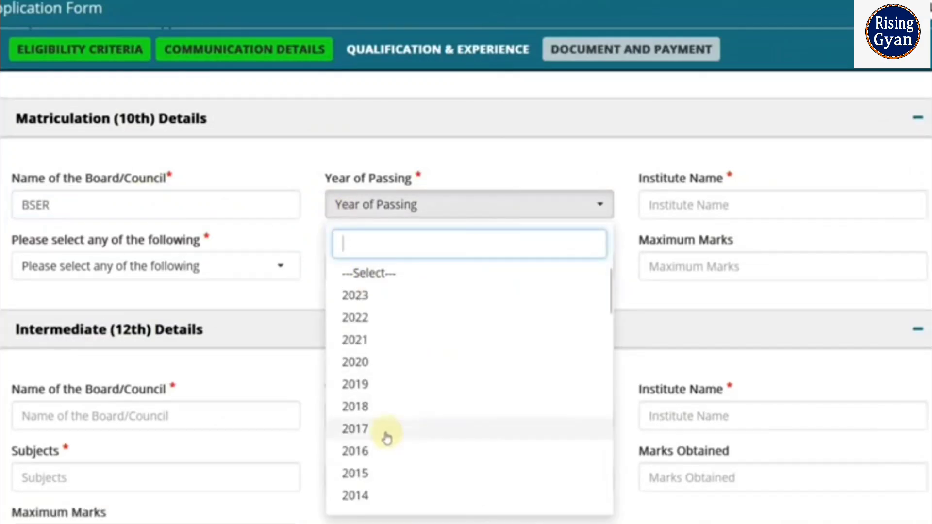
click(387, 430)
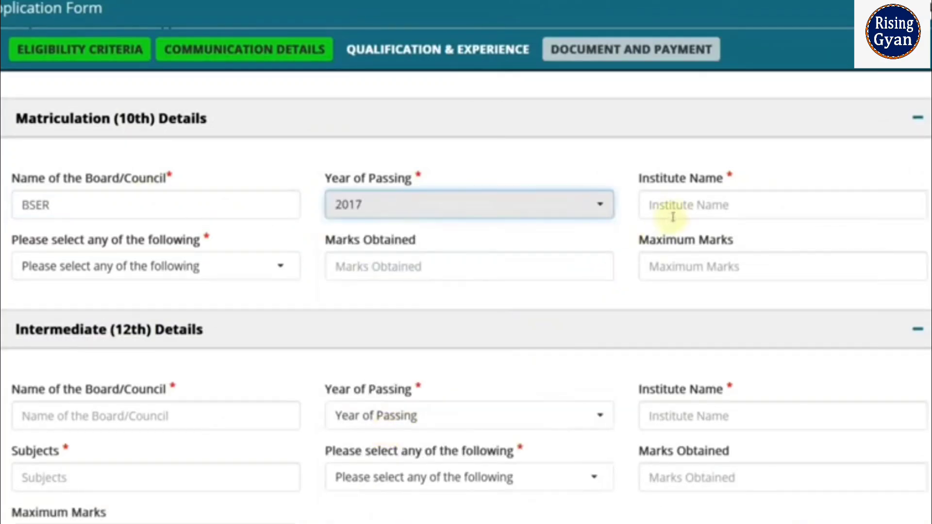
click(685, 205)
text(RKS SCHOOL)
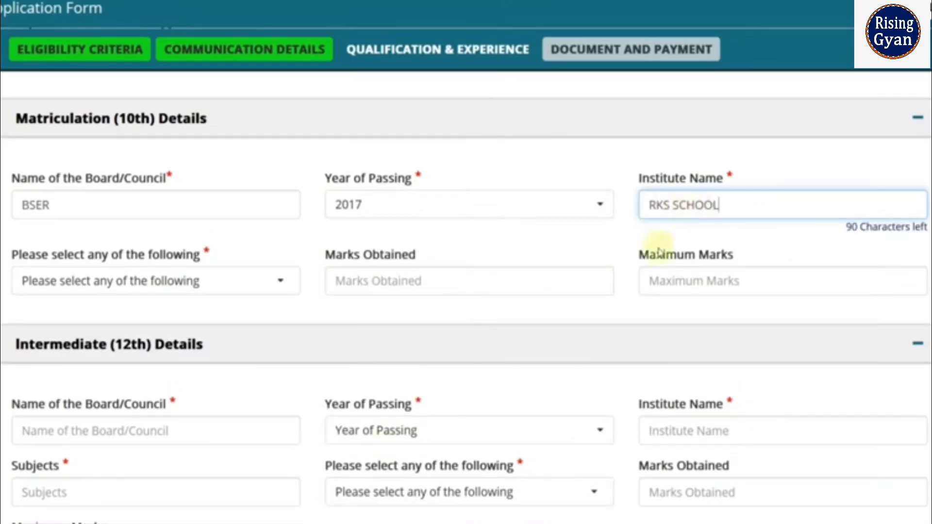
- Report the 10th results as Percentage with 480 marks obtained out of 600
click(194, 279)
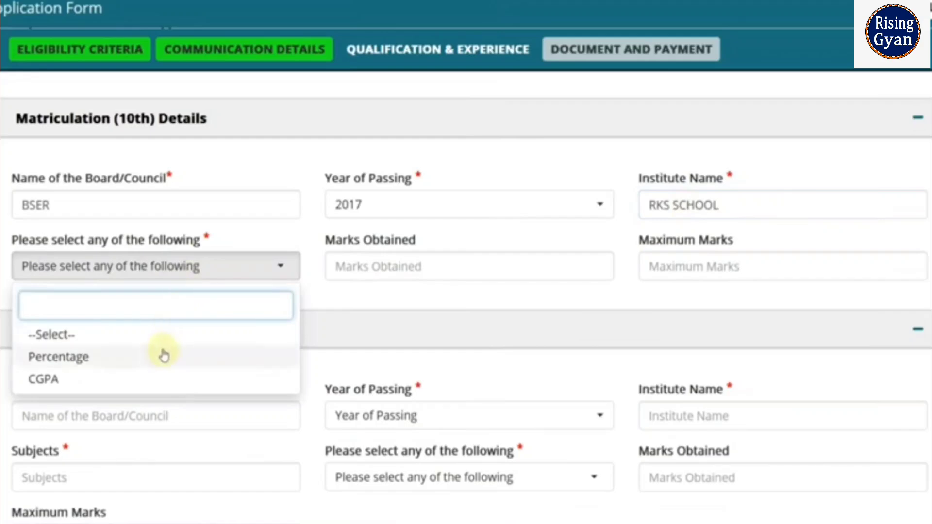
click(155, 380)
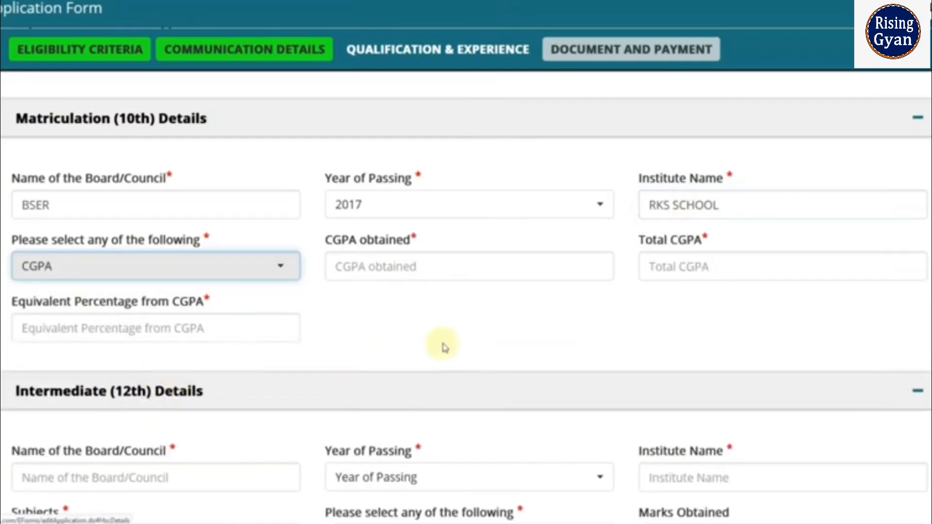
click(409, 272)
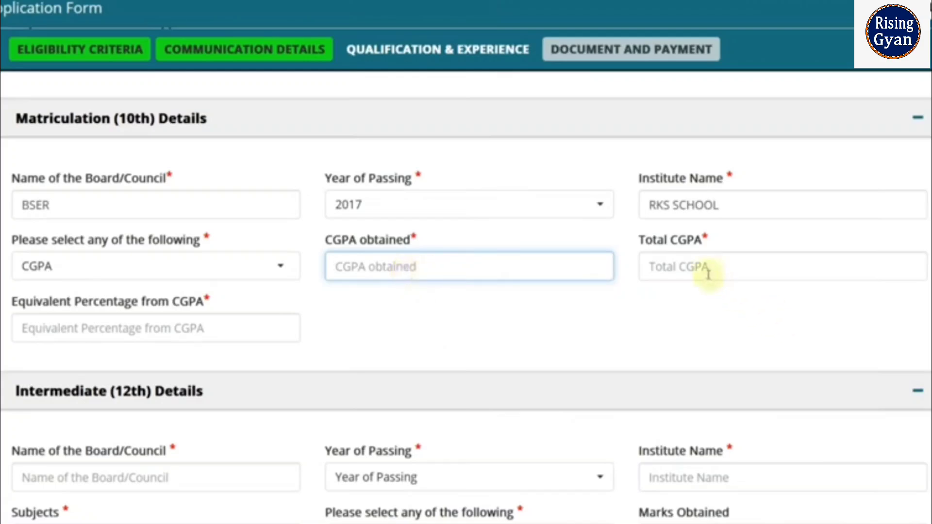
click(181, 326)
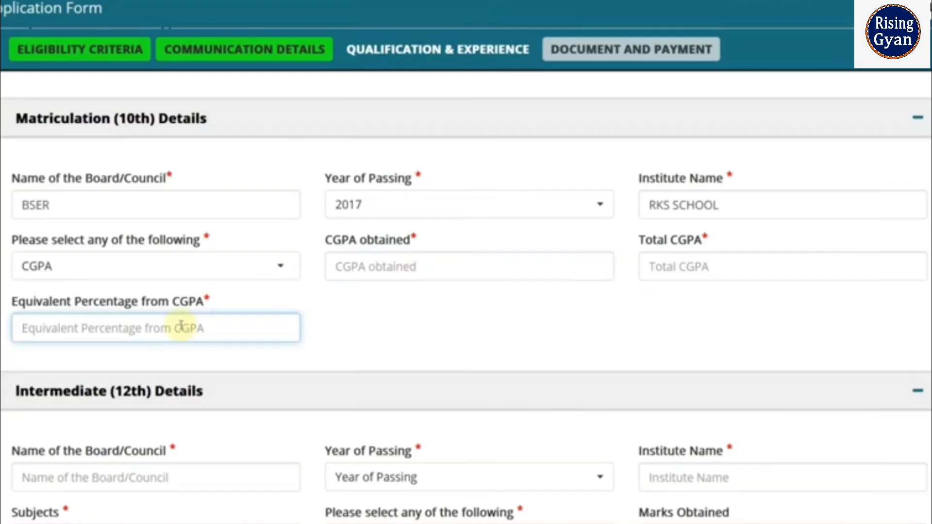
click(150, 267)
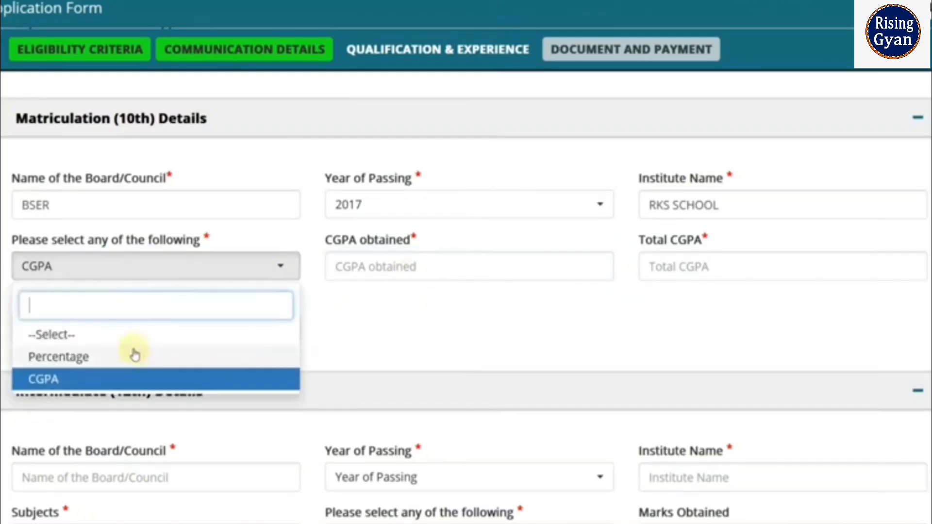
click(136, 358)
click(384, 275)
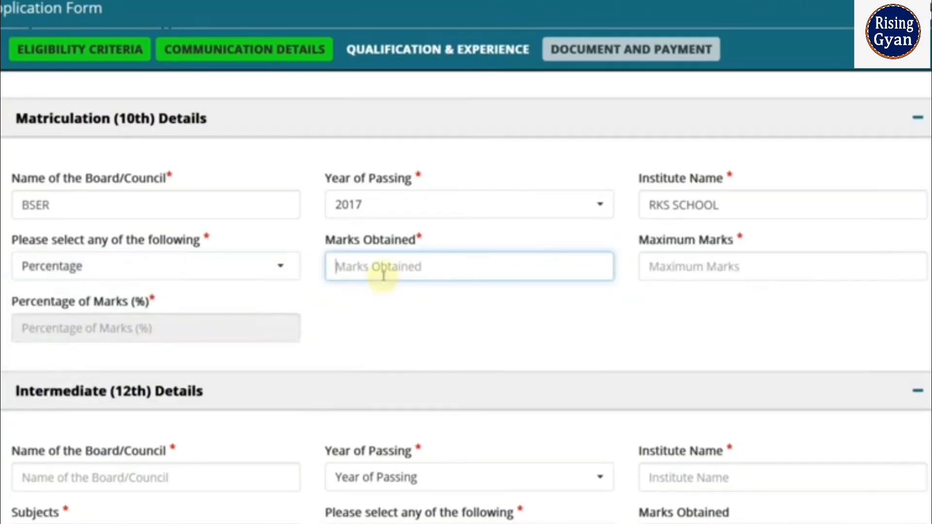
text(480)
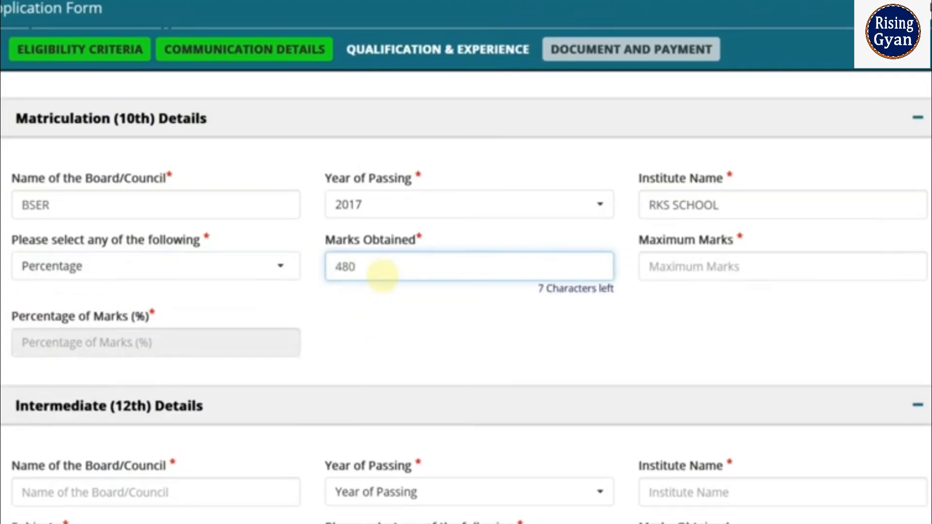
key(Tab)
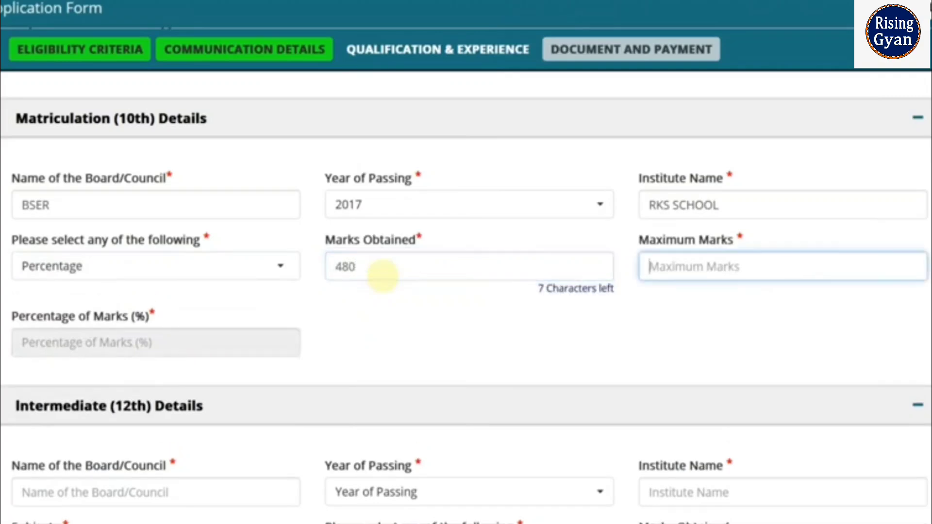
text(600)
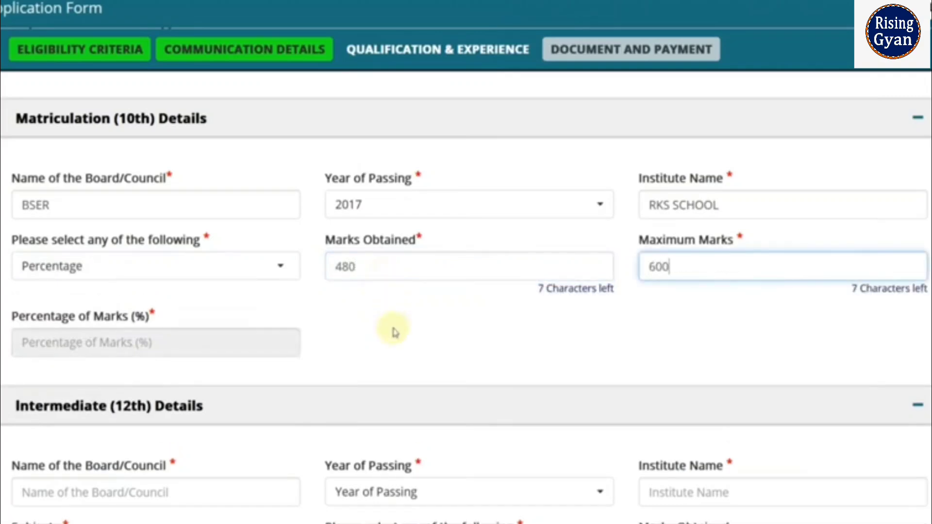
click(393, 331)
scroll(393, 330, down, 5)
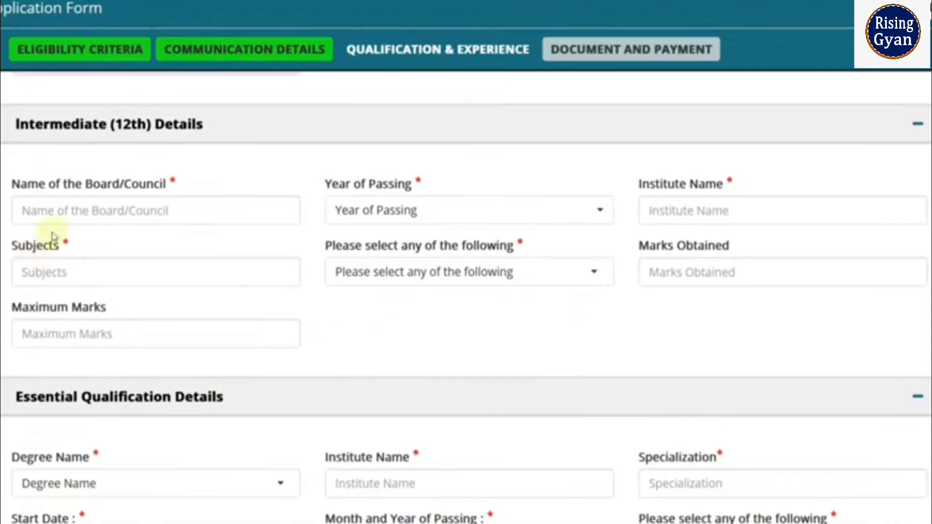
- Enter BSER as the 12th board and 2020 as the passing year
click(73, 211)
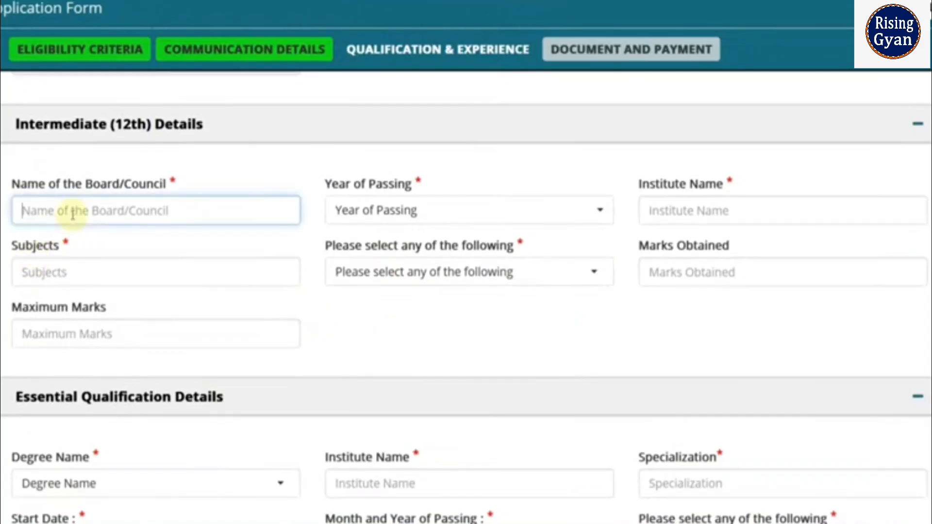
text(BSER)
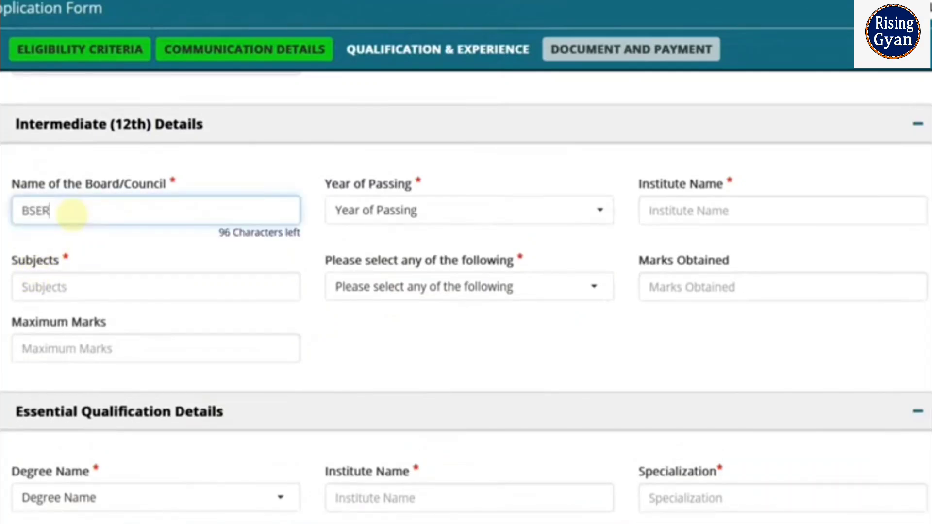
click(417, 222)
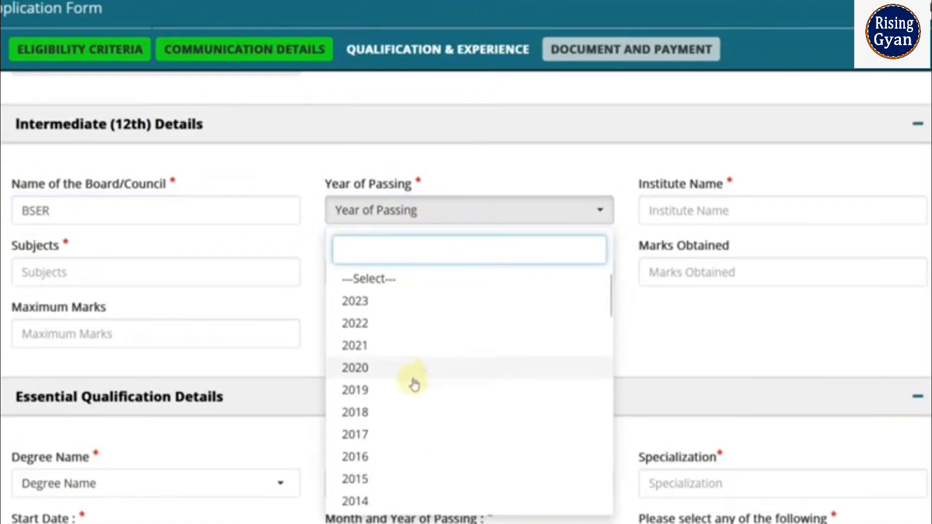
click(415, 407)
click(559, 280)
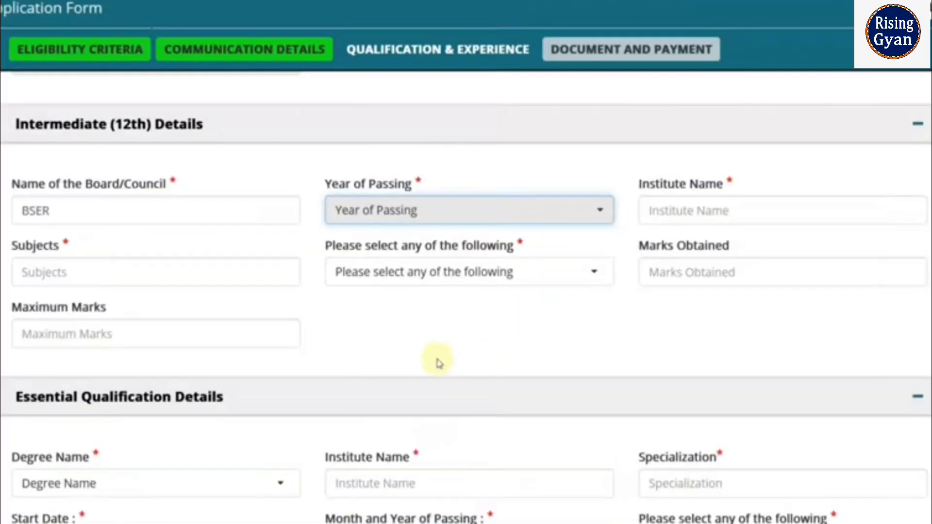
click(437, 272)
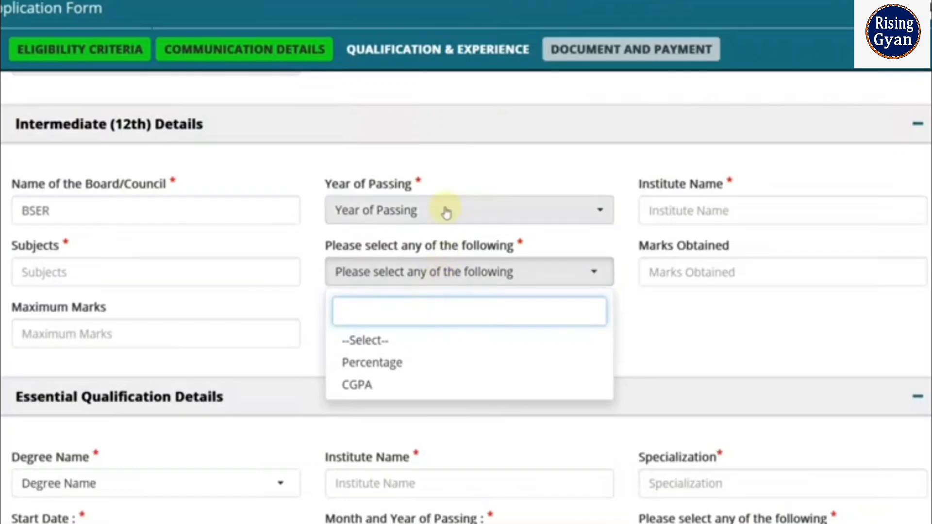
click(444, 209)
click(396, 369)
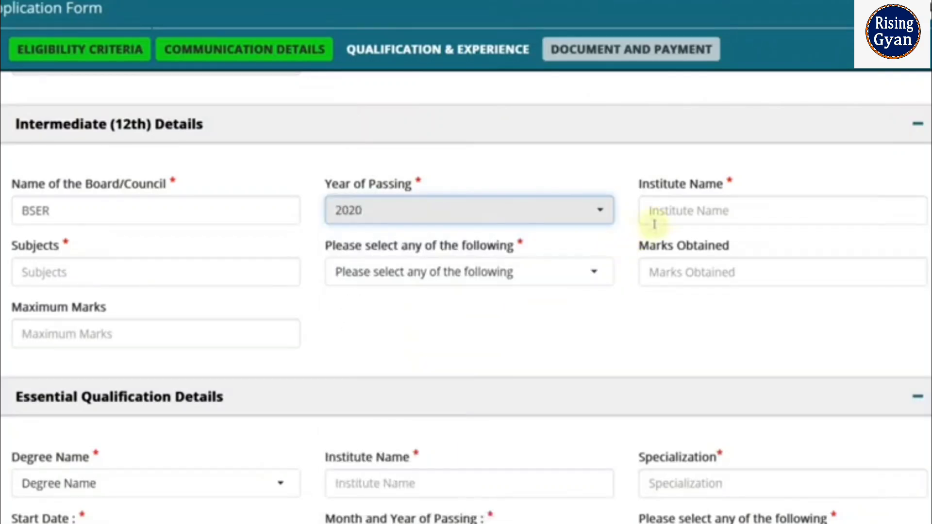
- Enter RKS SCHOOL as the 12th institute and choose Percentage as the result type
click(680, 210)
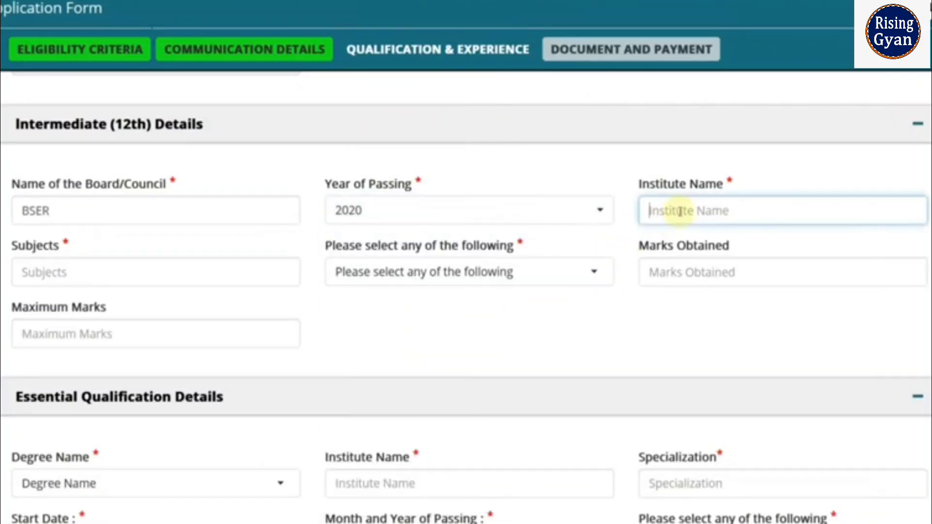
text(RKS SCHOOL)
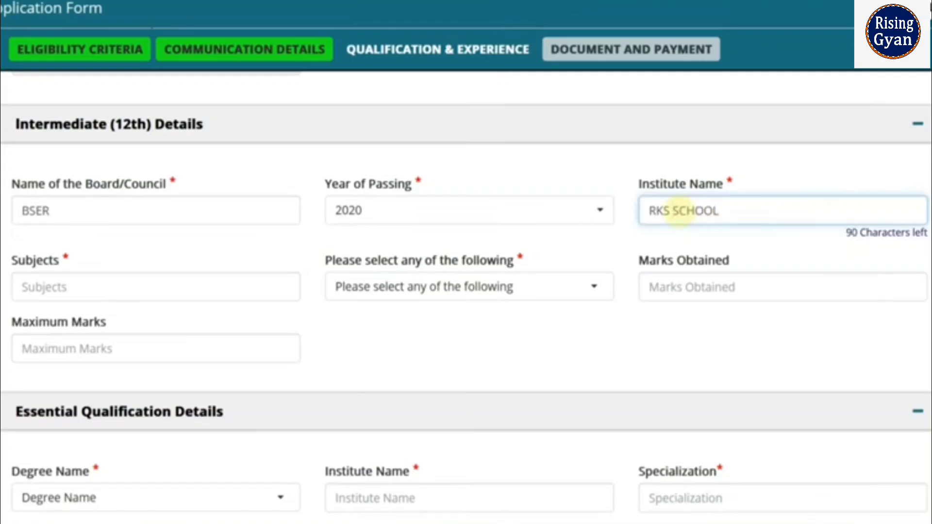
click(77, 290)
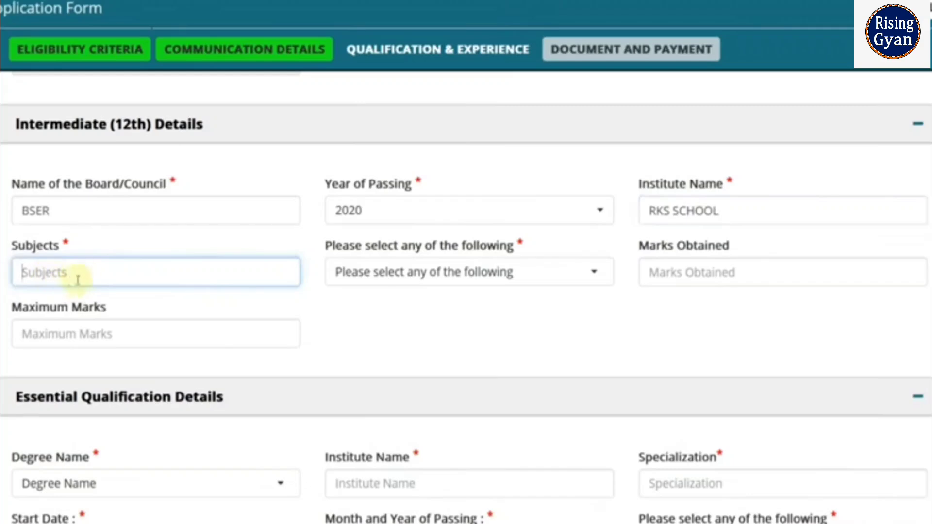
click(362, 271)
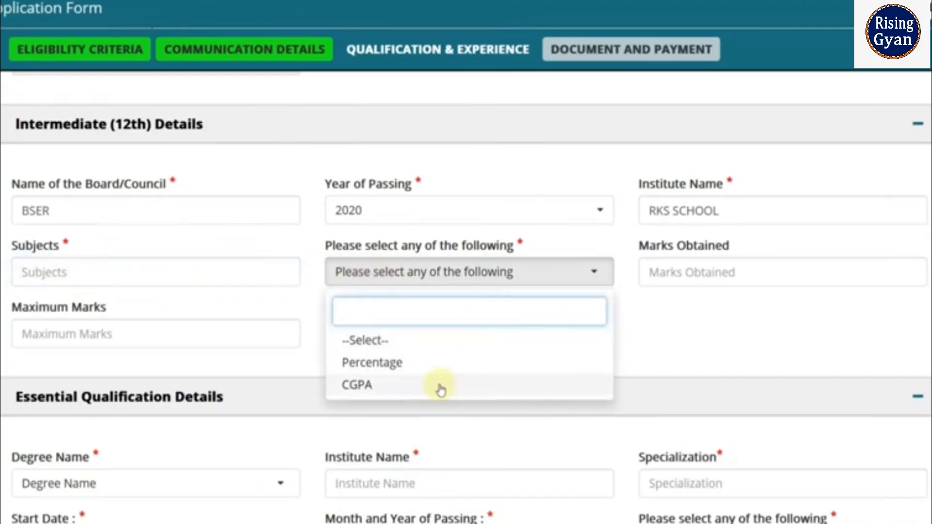
click(428, 365)
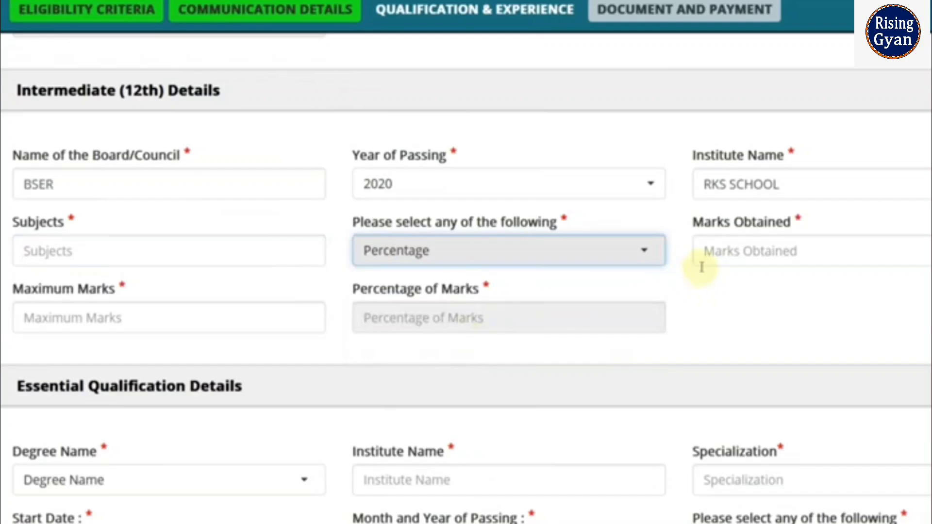
scroll(702, 271, down, 3)
- Set the degree to Bachelor of Commerce at institute RNIT
scroll(703, 272, down, 2)
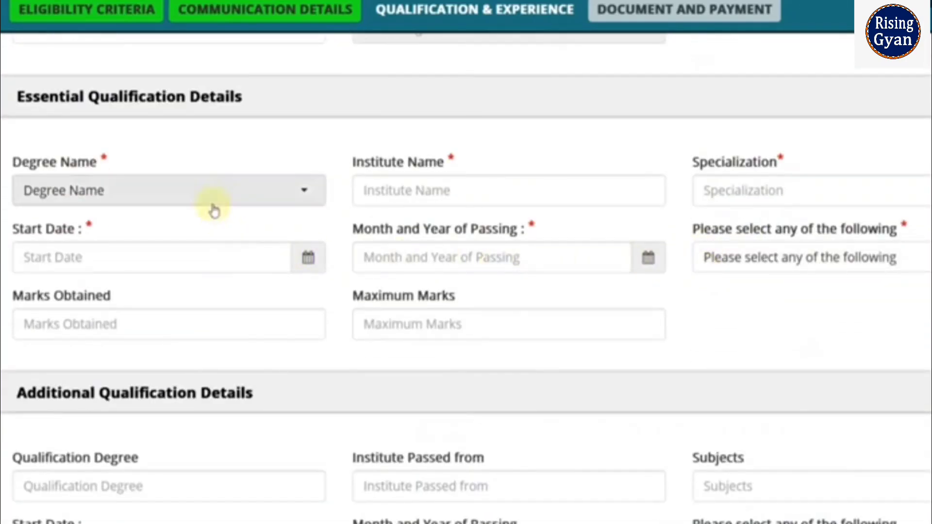
click(214, 201)
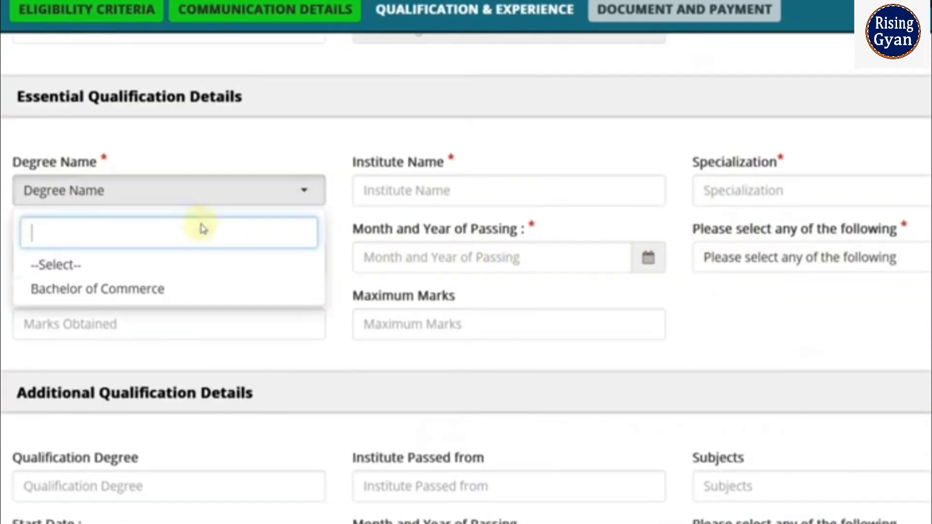
click(167, 294)
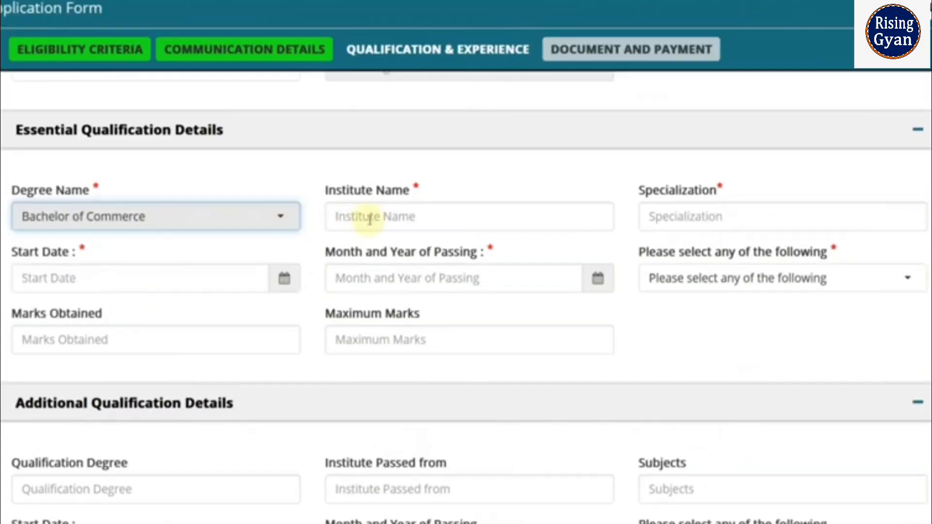
click(402, 193)
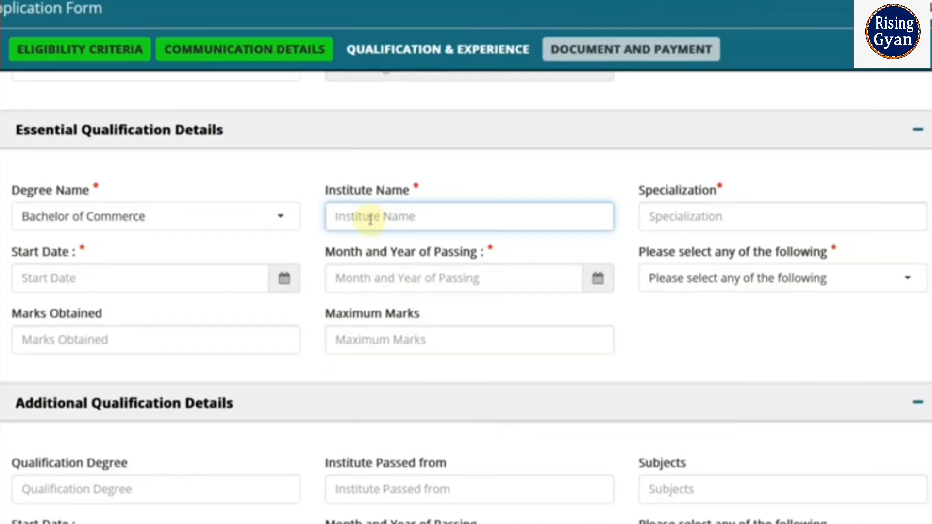
text(RNIT)
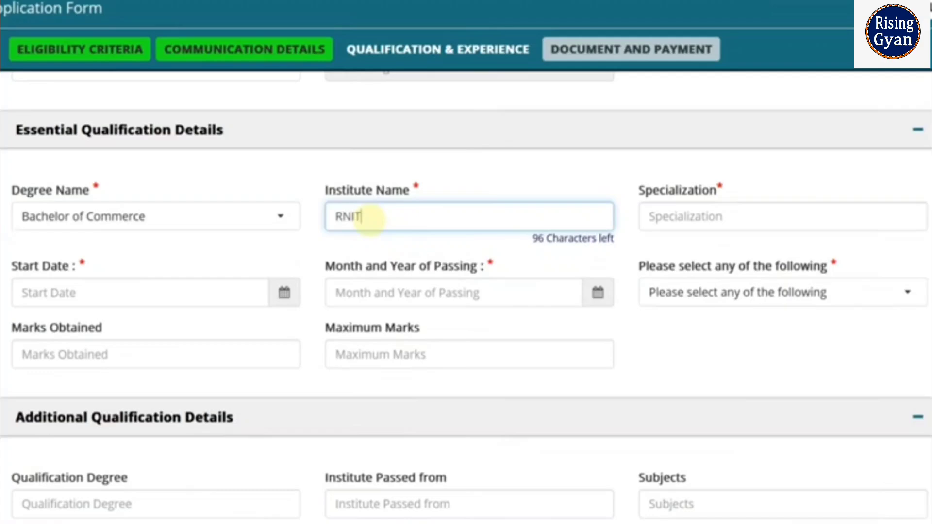
click(653, 228)
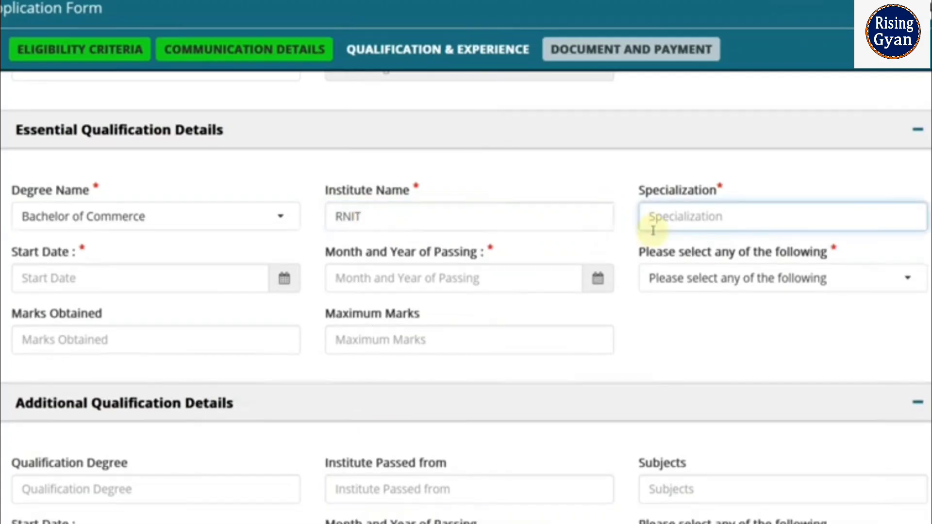
- Set the degree start date to 08/2020
click(285, 281)
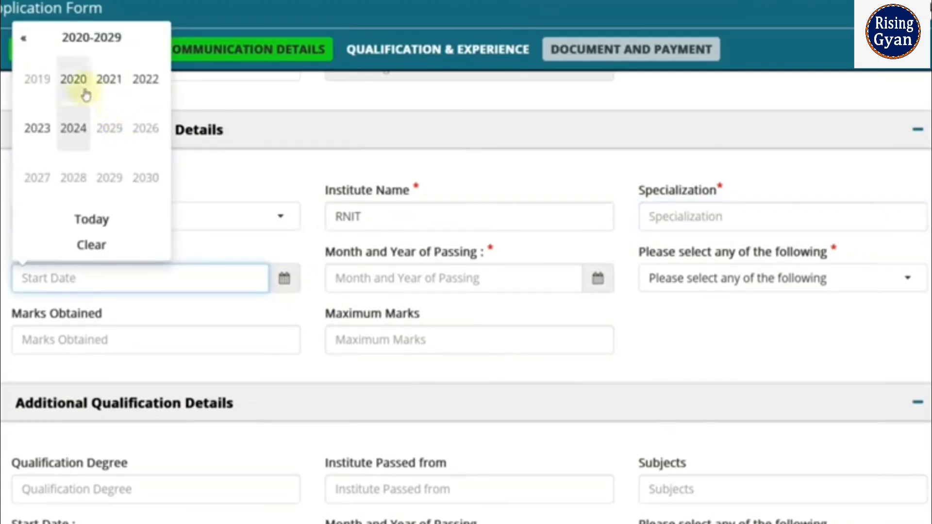
click(74, 80)
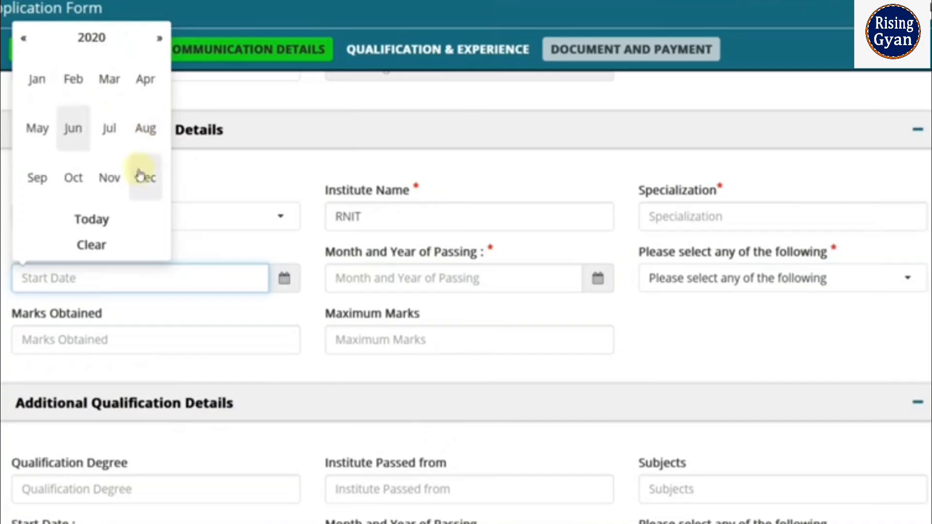
click(109, 178)
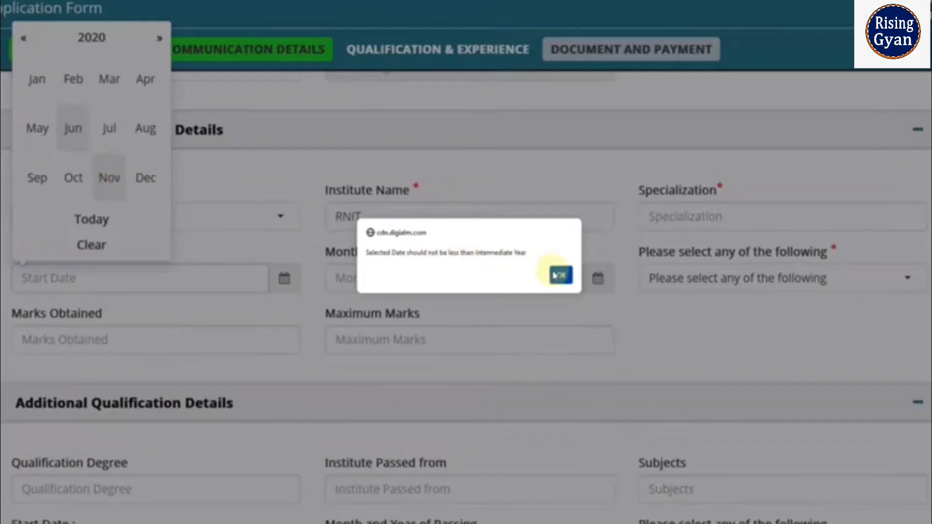
click(558, 275)
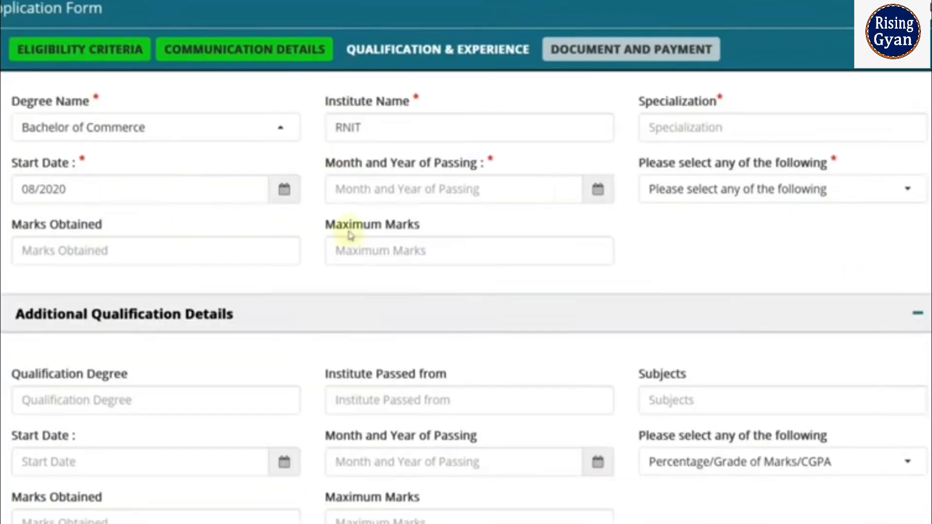
- Set the passing month to 09/2023 and the marks format to Percentage
click(599, 191)
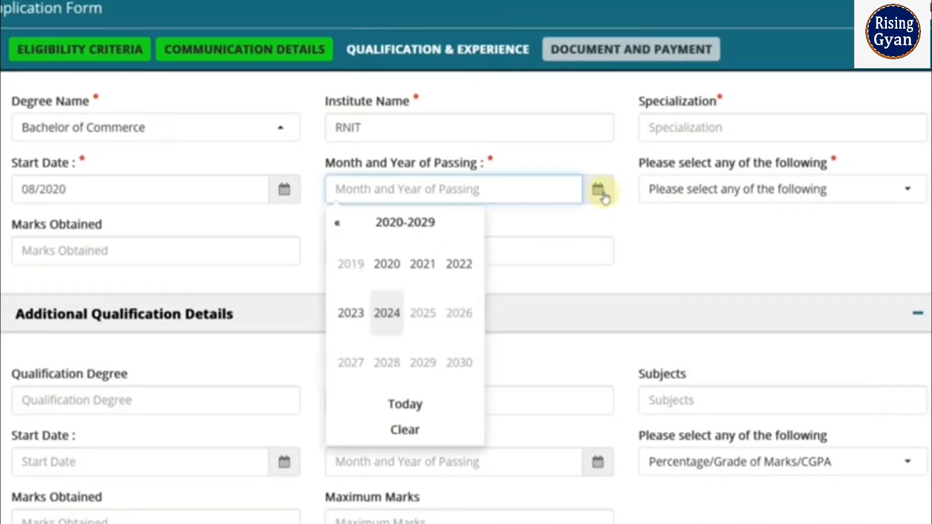
click(361, 318)
click(359, 364)
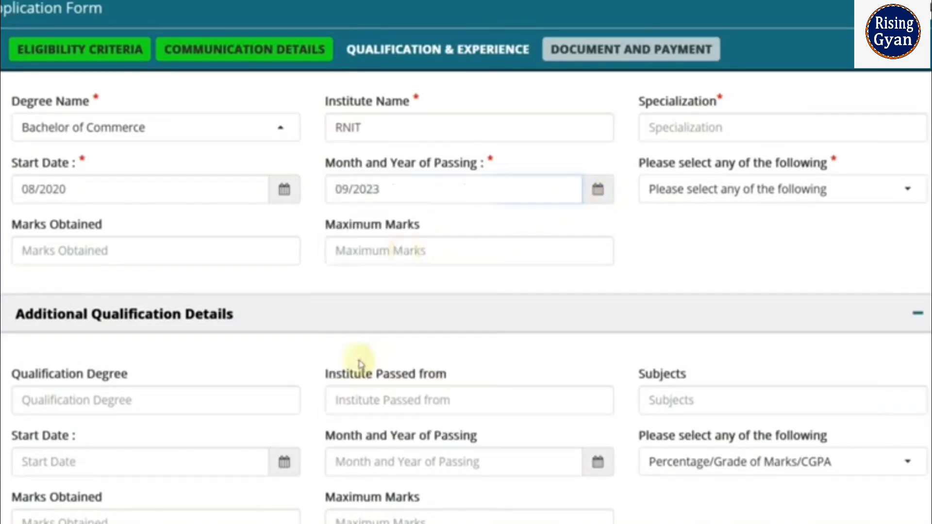
click(686, 204)
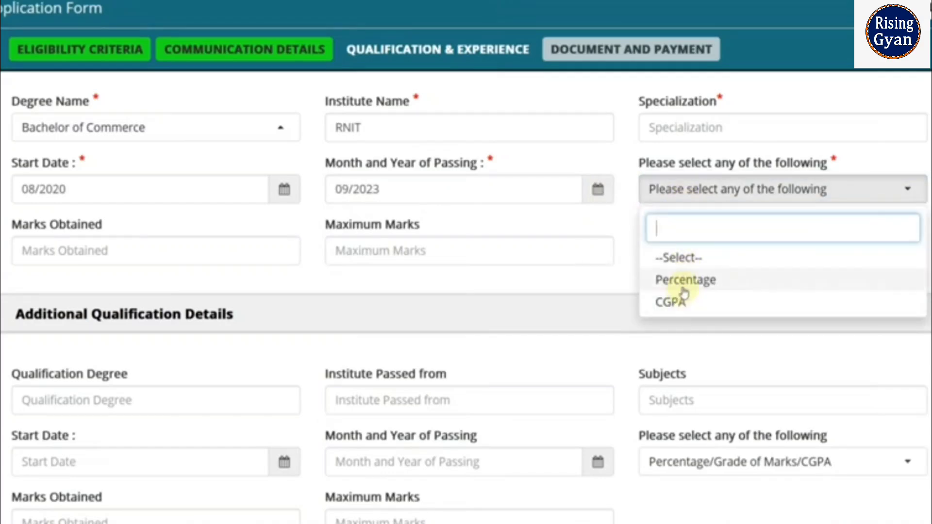
click(685, 282)
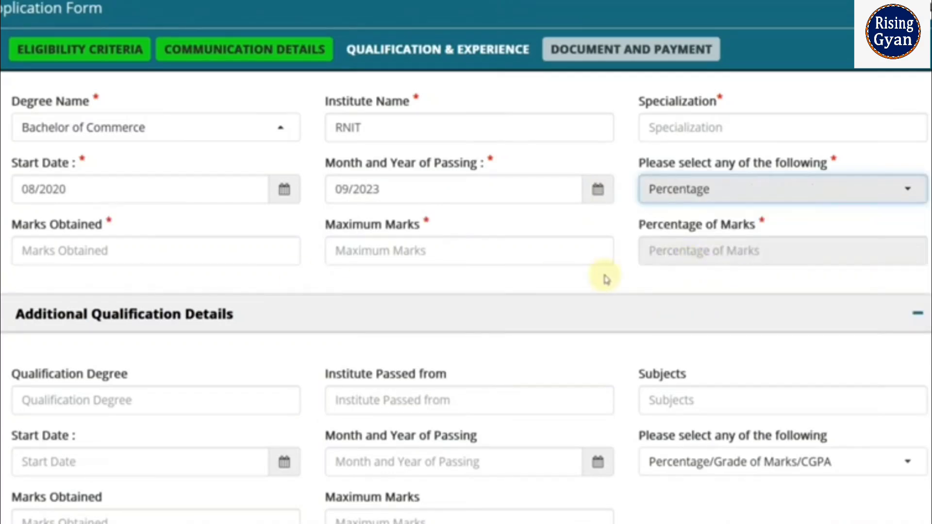
- Scroll through the qualification form down to the SAVE & NEXT button
scroll(607, 279, down, 3)
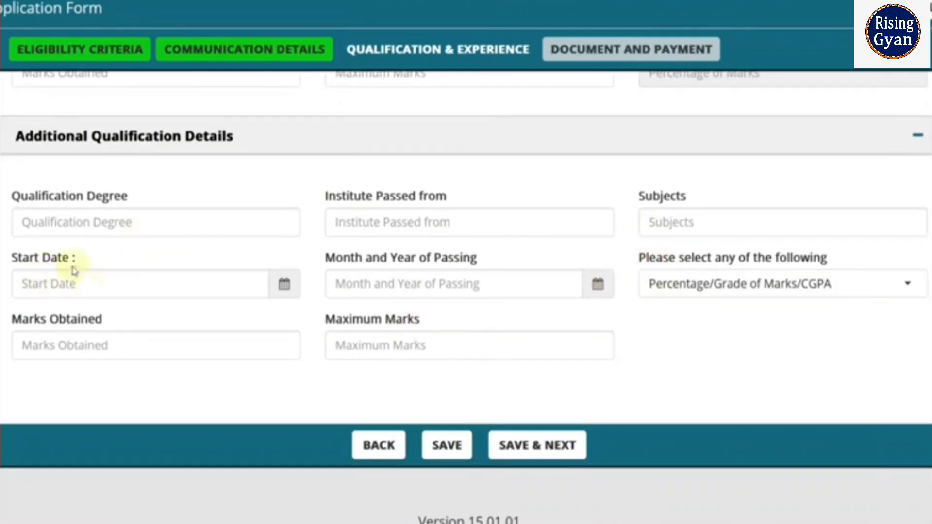
scroll(297, 261, up, 5)
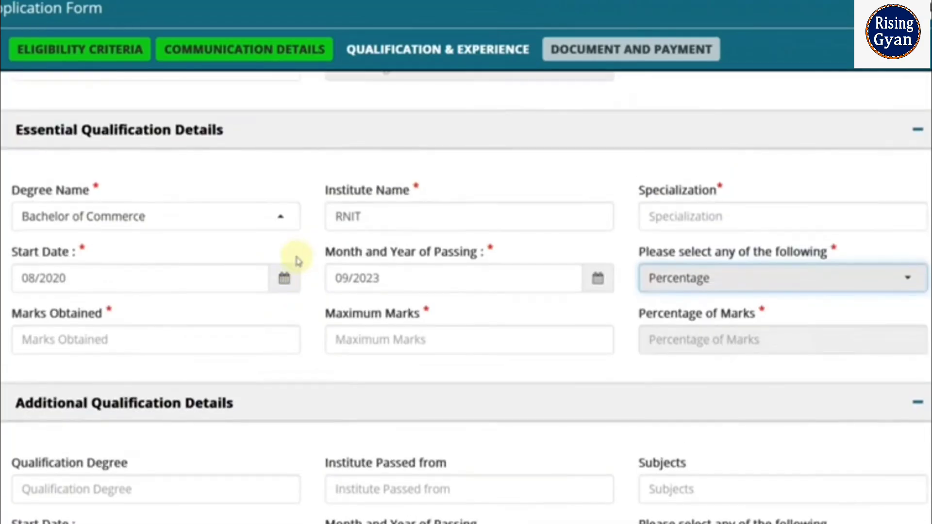
scroll(297, 261, down, 3)
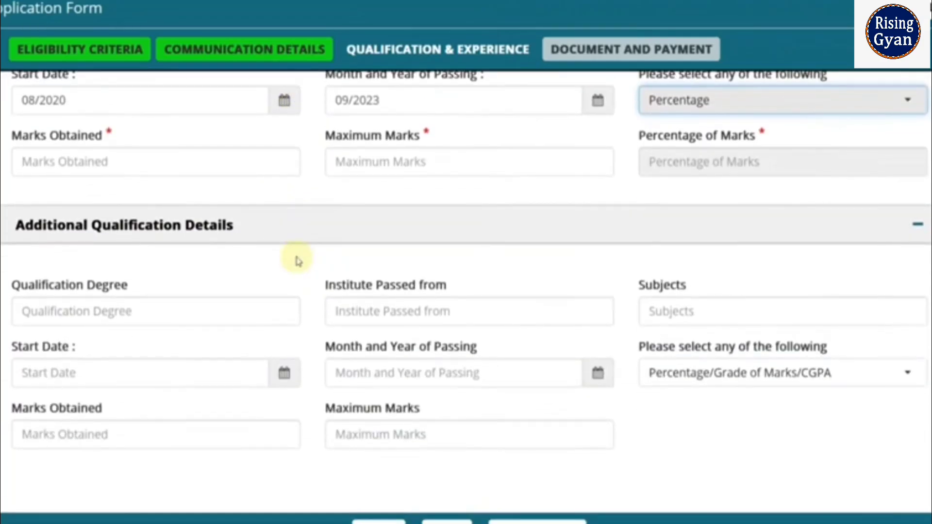
scroll(298, 261, down, 2)
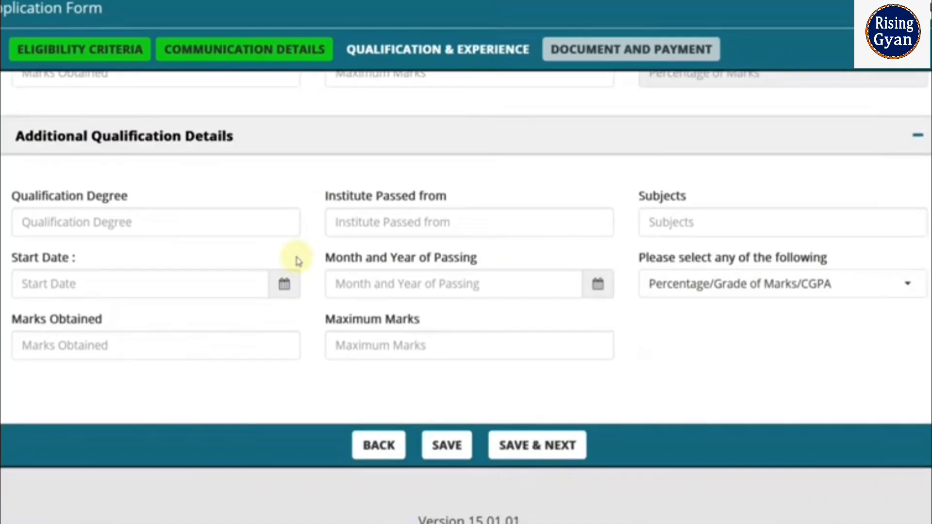
scroll(298, 261, up, 4)
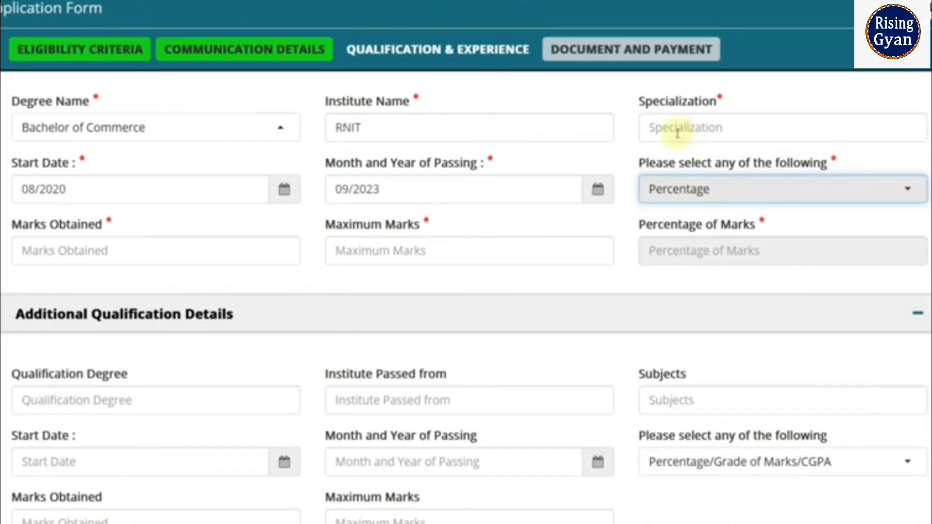
scroll(677, 175, down, 3)
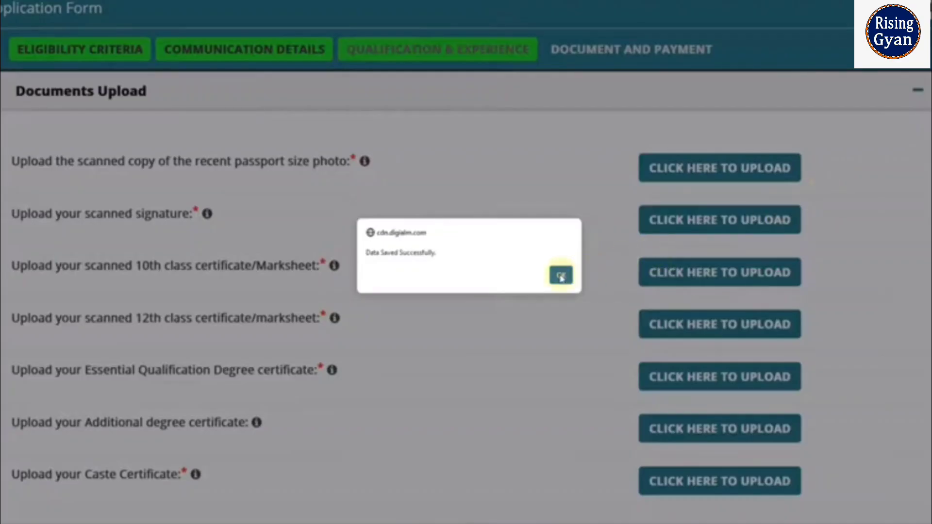
- Upload the passport photo, scanned signature and caste certificate documents
click(561, 275)
click(681, 170)
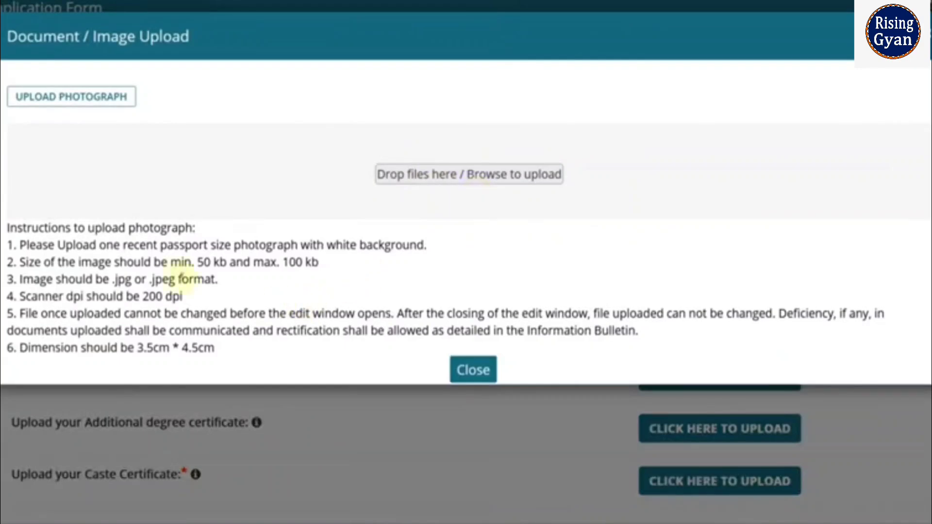
click(495, 371)
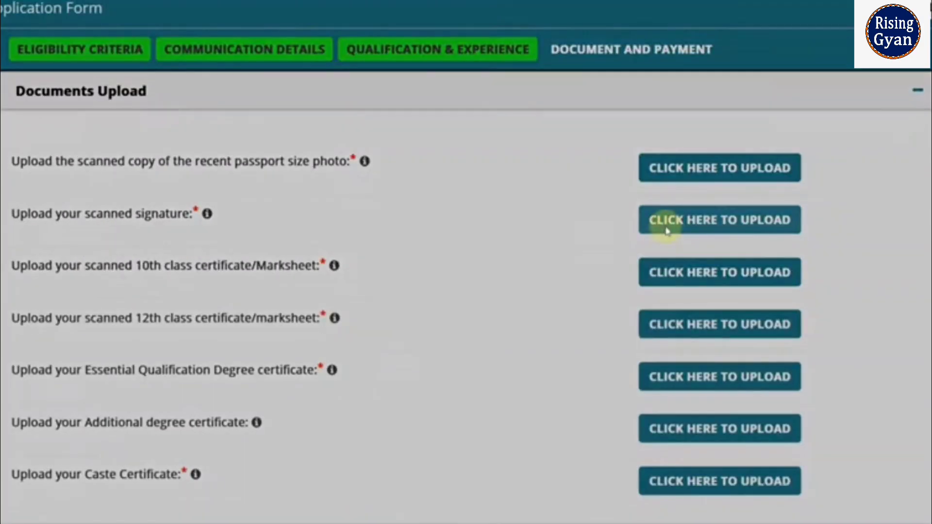
click(666, 231)
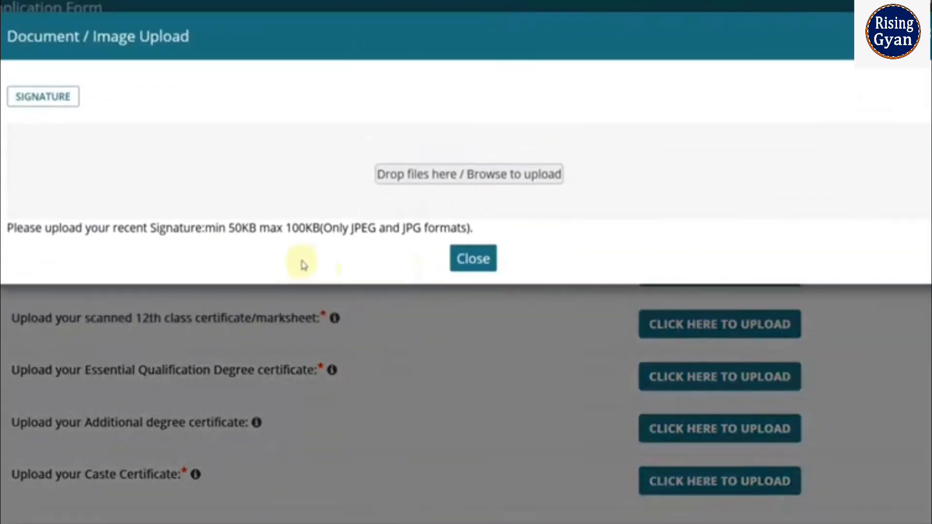
click(487, 262)
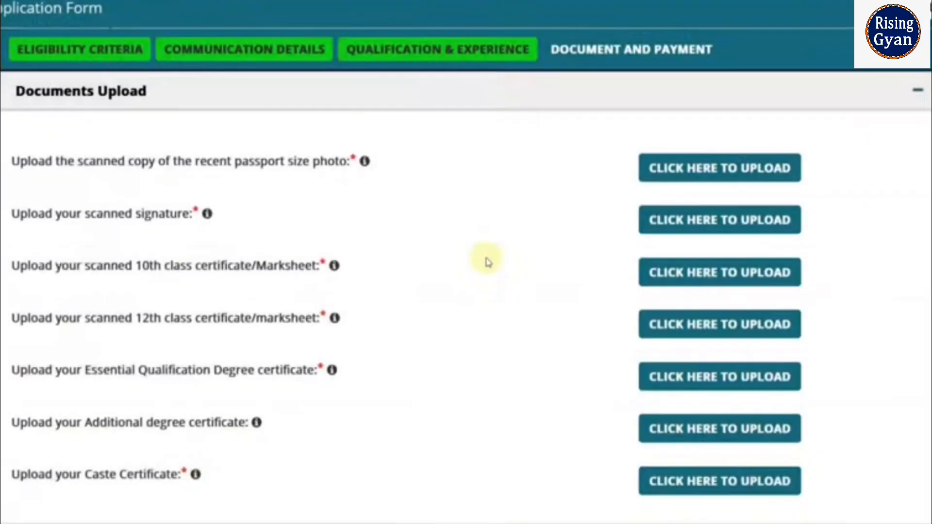
scroll(304, 209, down, 2)
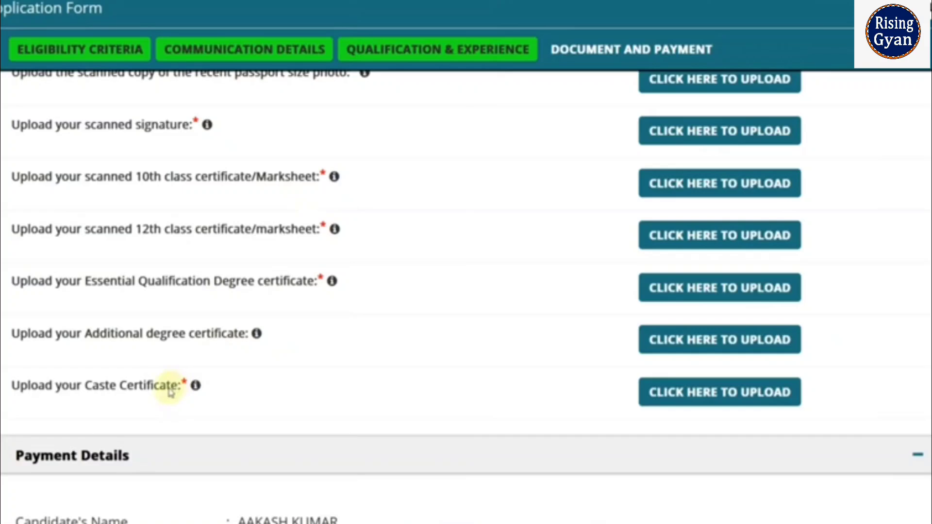
click(743, 391)
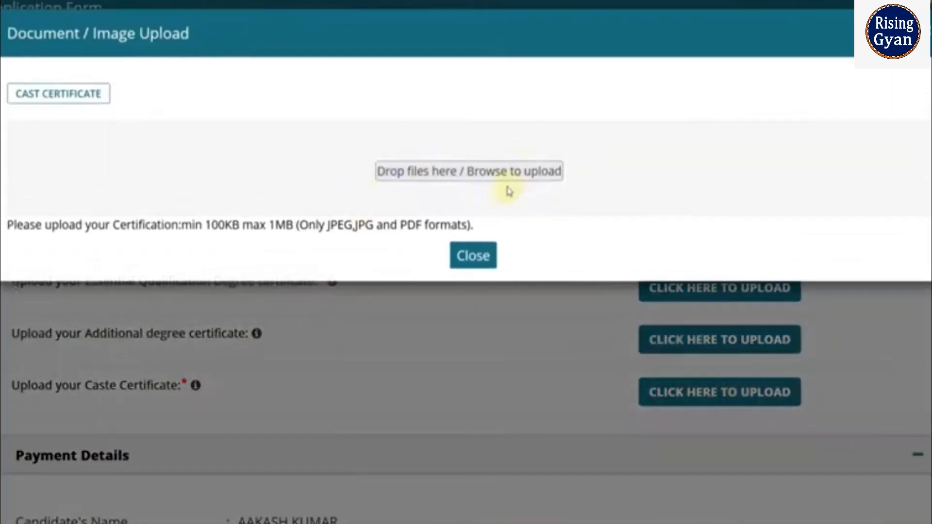
click(474, 258)
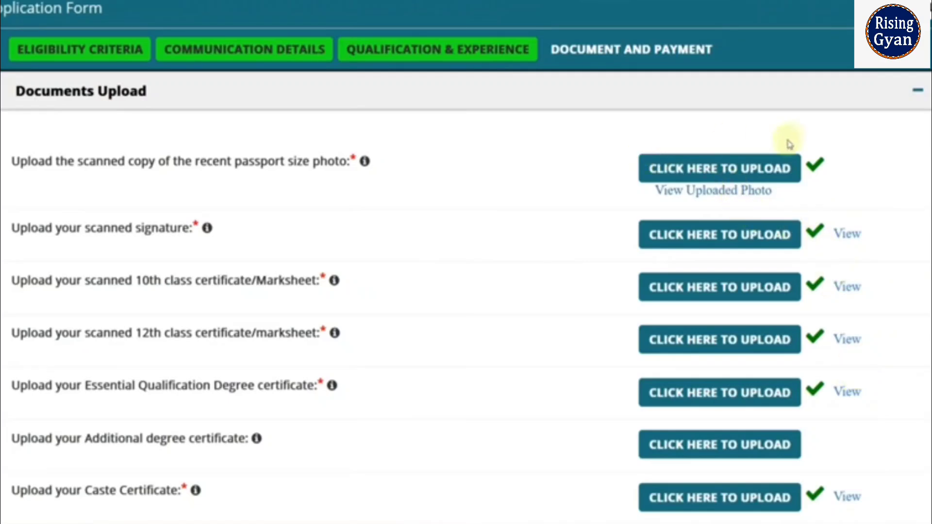
- Select Online payment, tick the certificates and I Agree declarations, and fill the captcha
scroll(794, 298, down, 5)
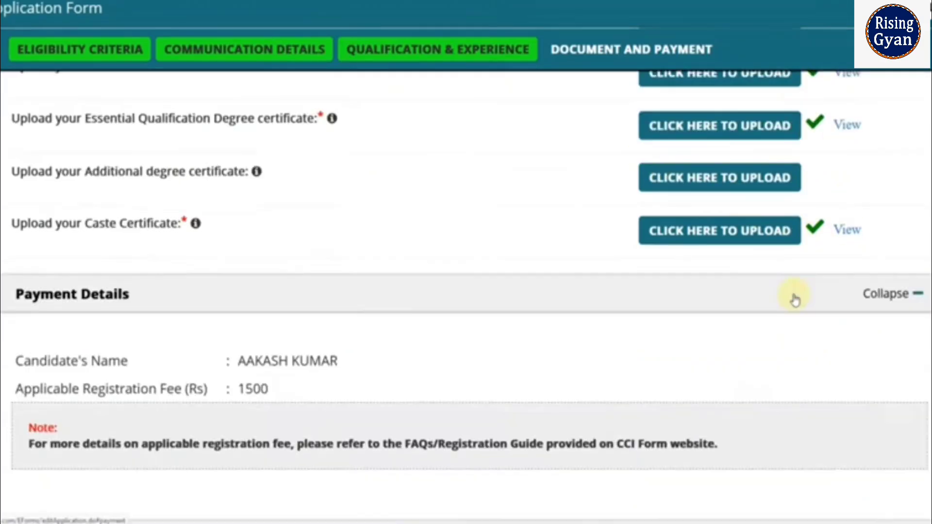
scroll(795, 299, down, 3)
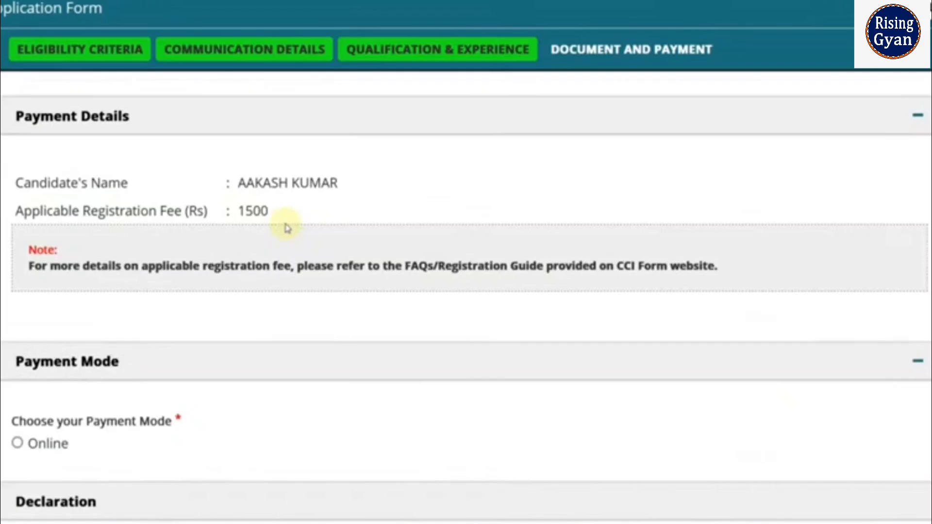
scroll(287, 226, down, 3)
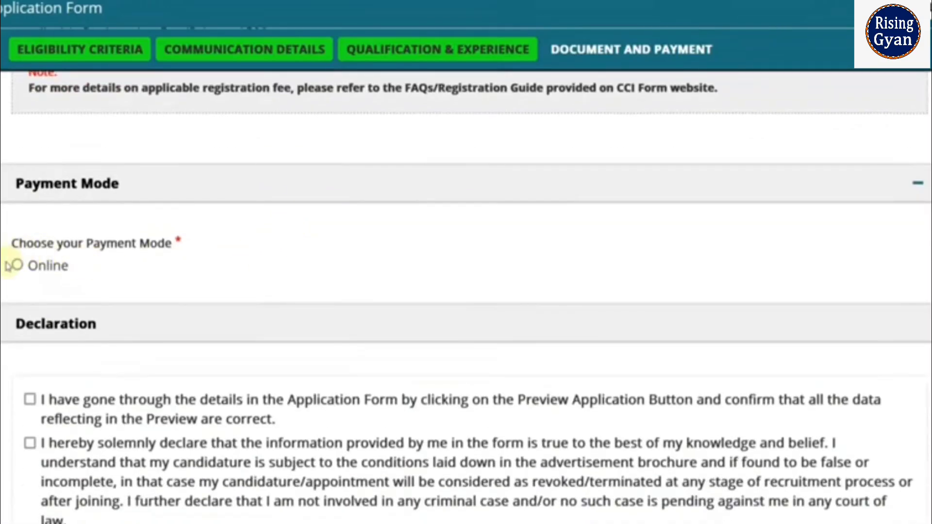
click(17, 266)
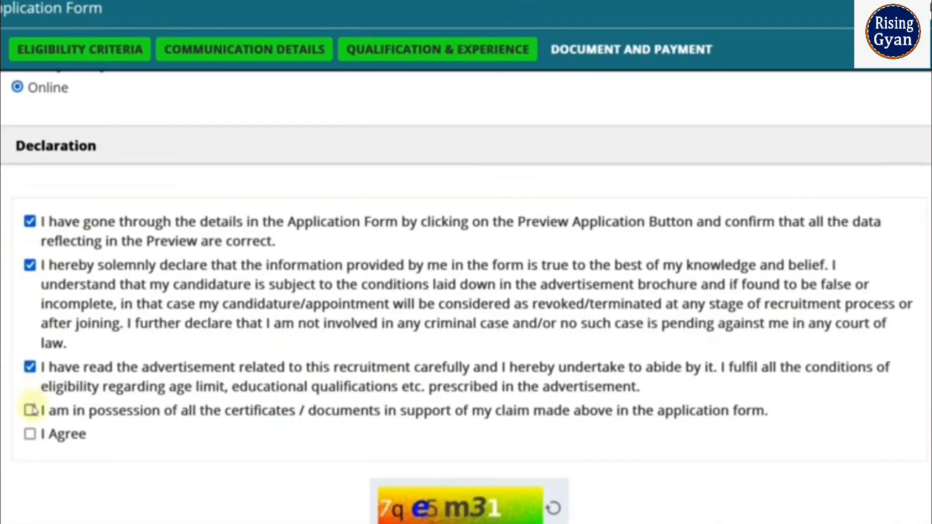
click(30, 411)
click(29, 440)
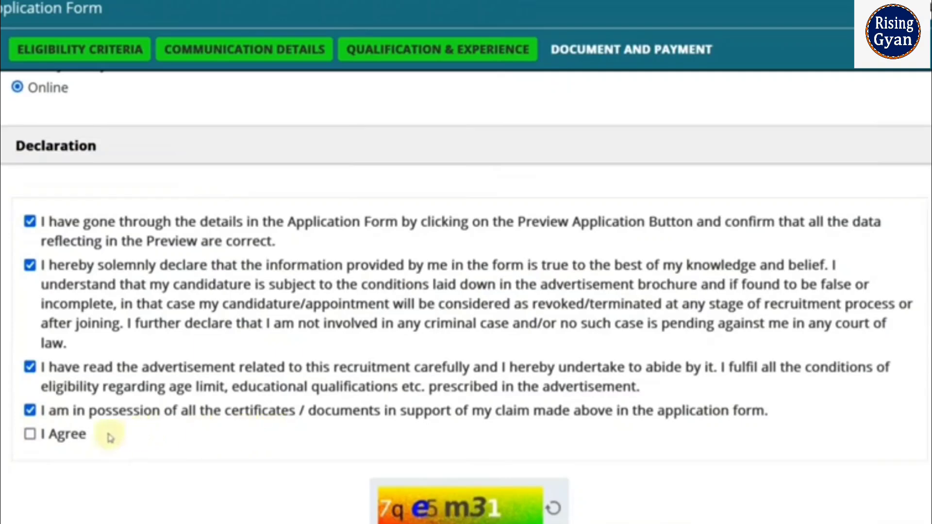
scroll(30, 436, down, 4)
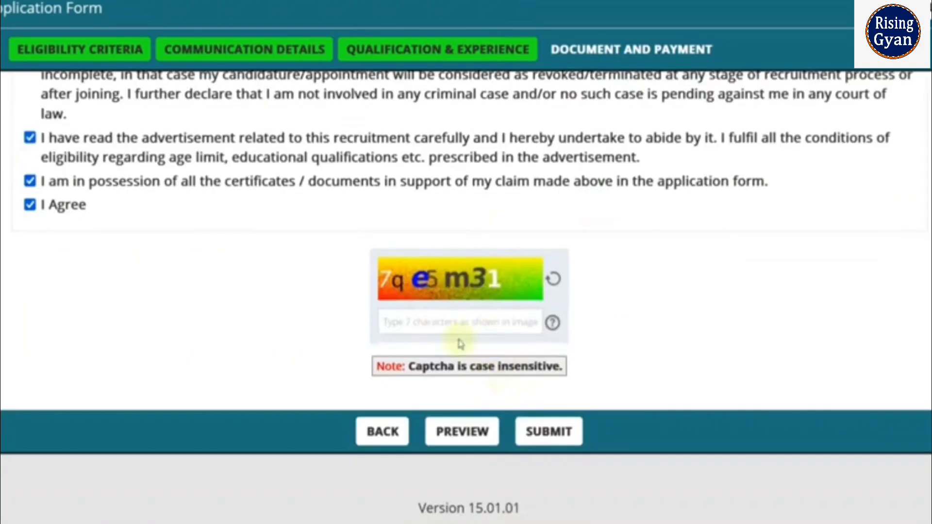
click(436, 319)
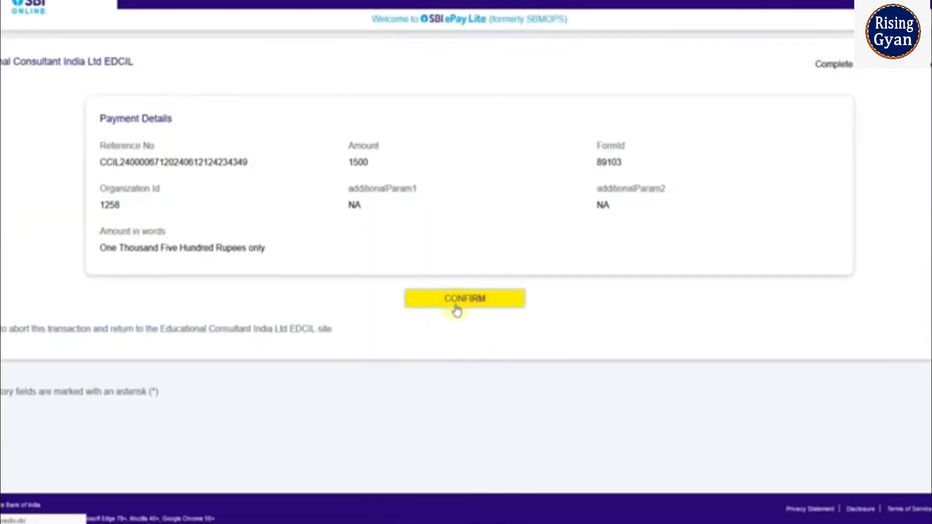
- Confirm the 1500-rupee application fee on the SBI ePay Lite Payment Details page
click(459, 309)
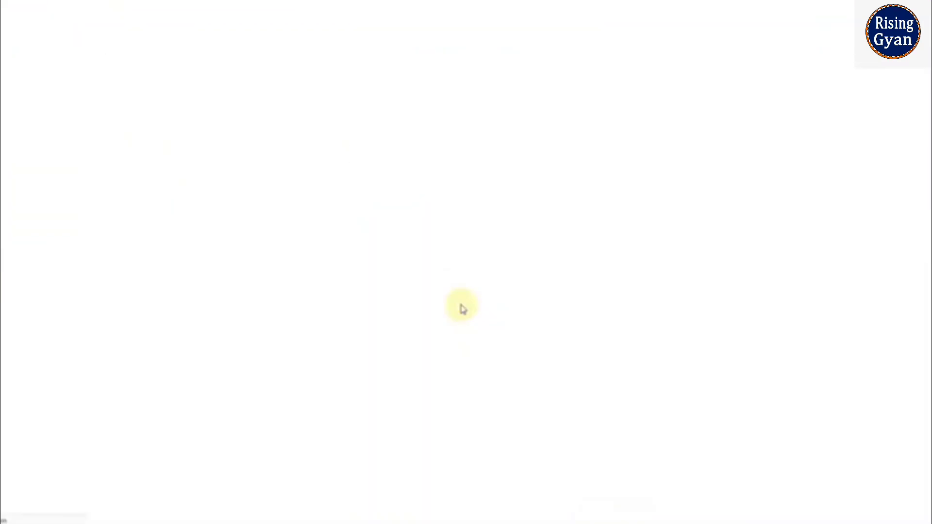